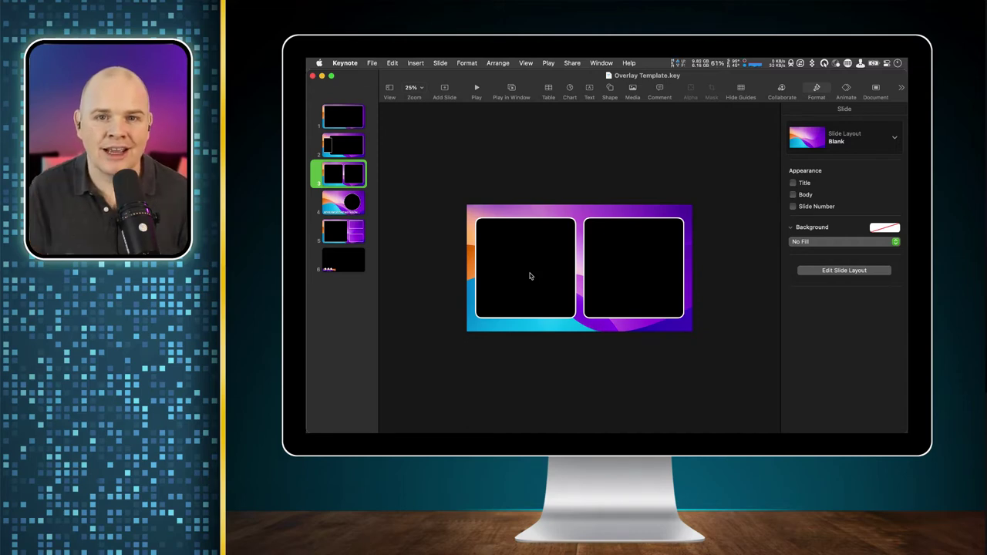
# Review the starting-soon, two-box and lower-third overlay slides, examining the lower third's name banner and logo up close.
pyautogui.click(355, 212)
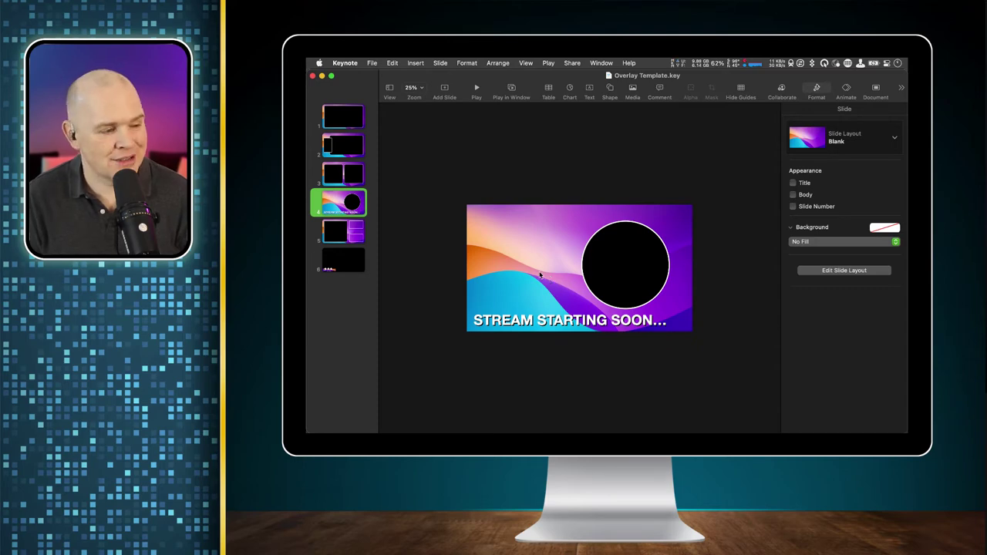
pyautogui.click(347, 236)
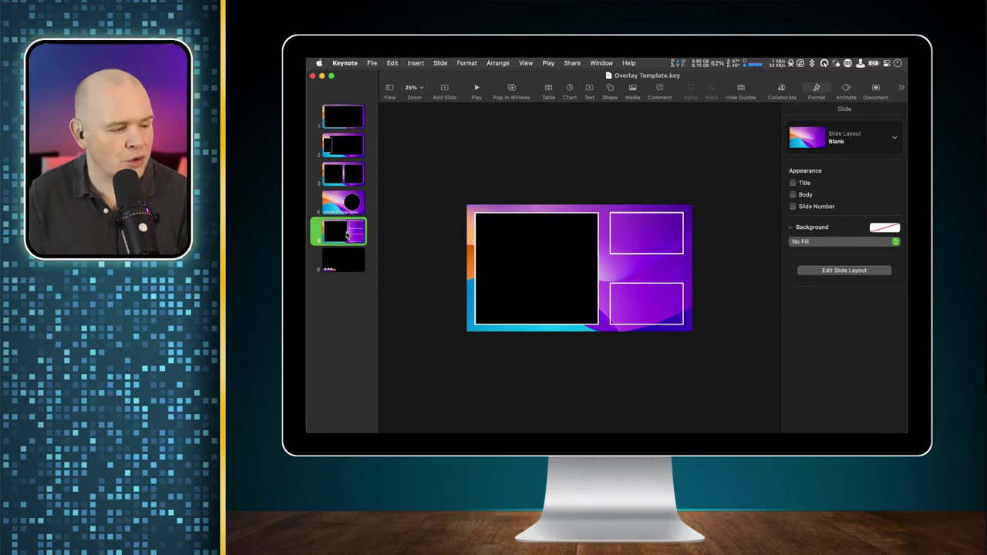
pyautogui.click(345, 267)
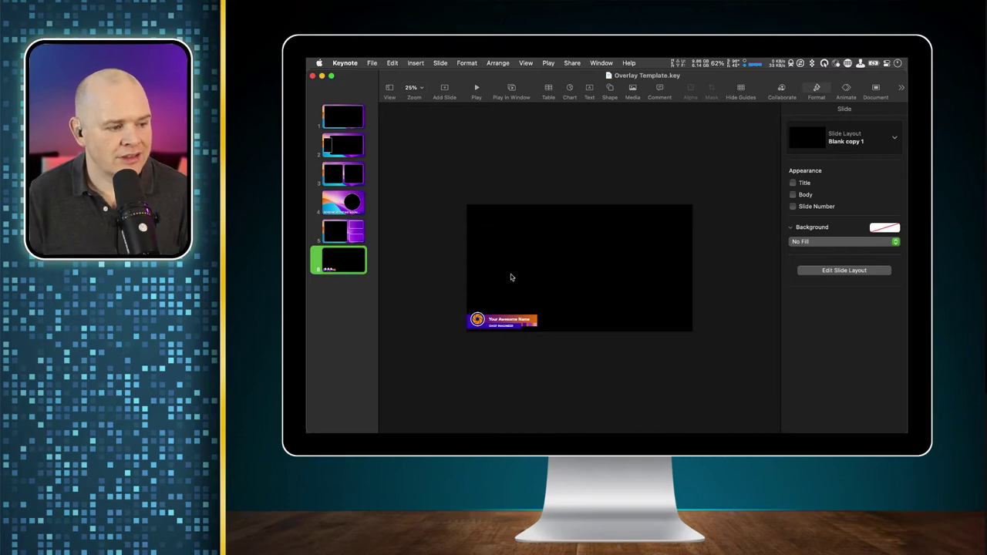
pyautogui.press('super+shift+period')
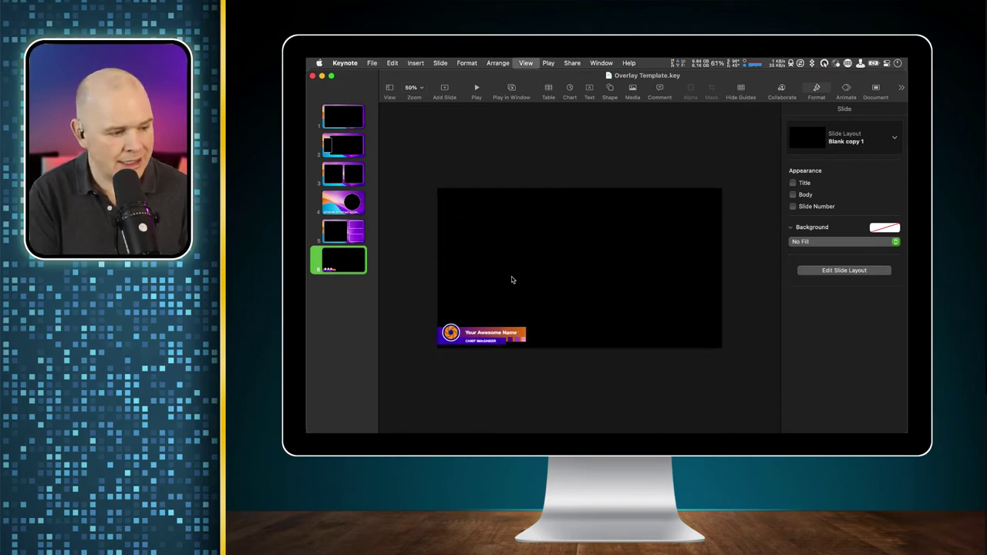
pyautogui.hscroll(-3, 530, 409)
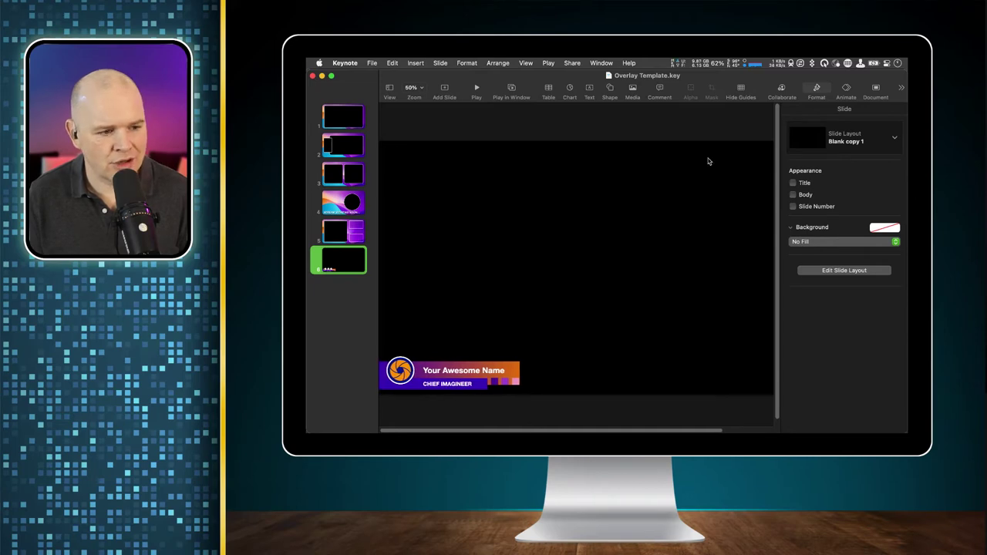
pyautogui.click(847, 89)
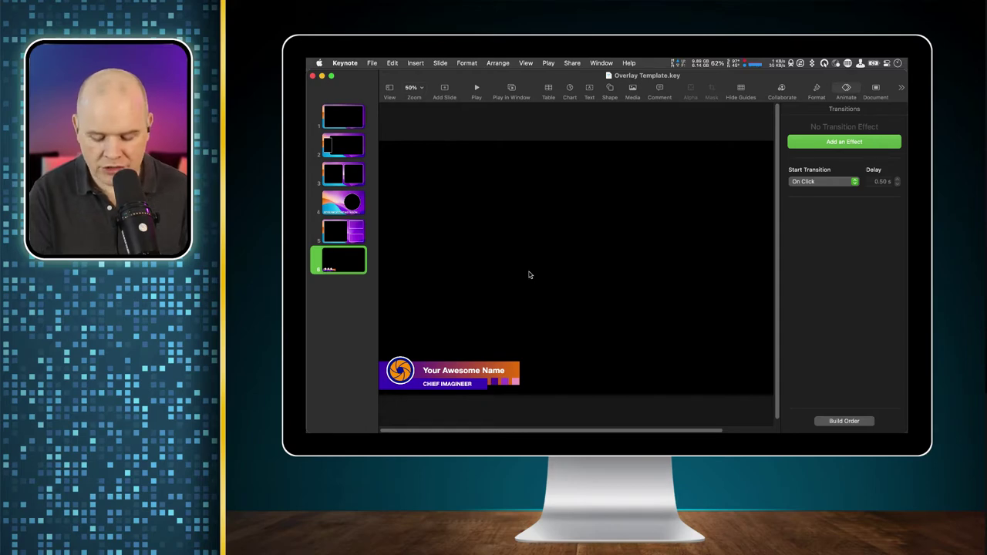
pyautogui.press('super+shift+period')
pyautogui.press('super+shift+period')
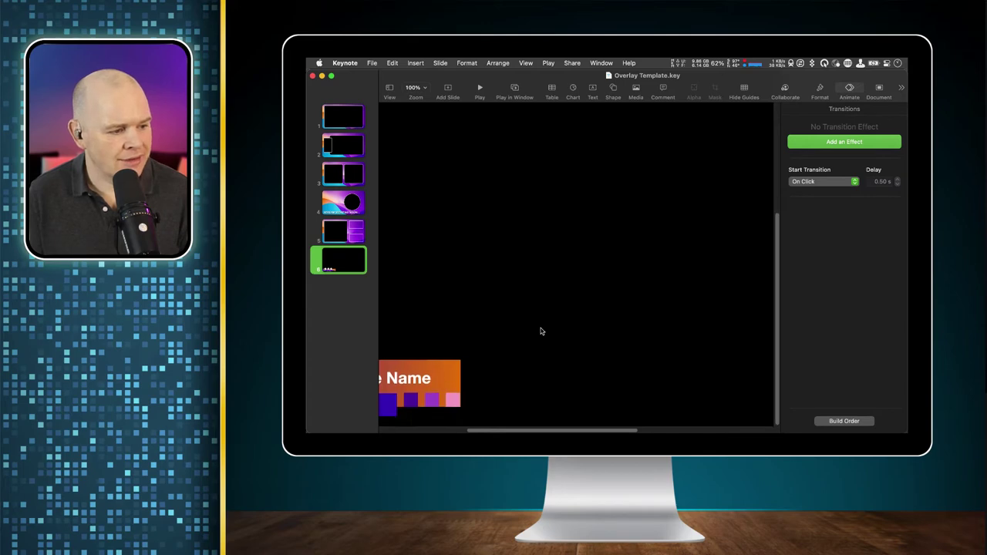
pyautogui.hscroll(-10, 541, 332)
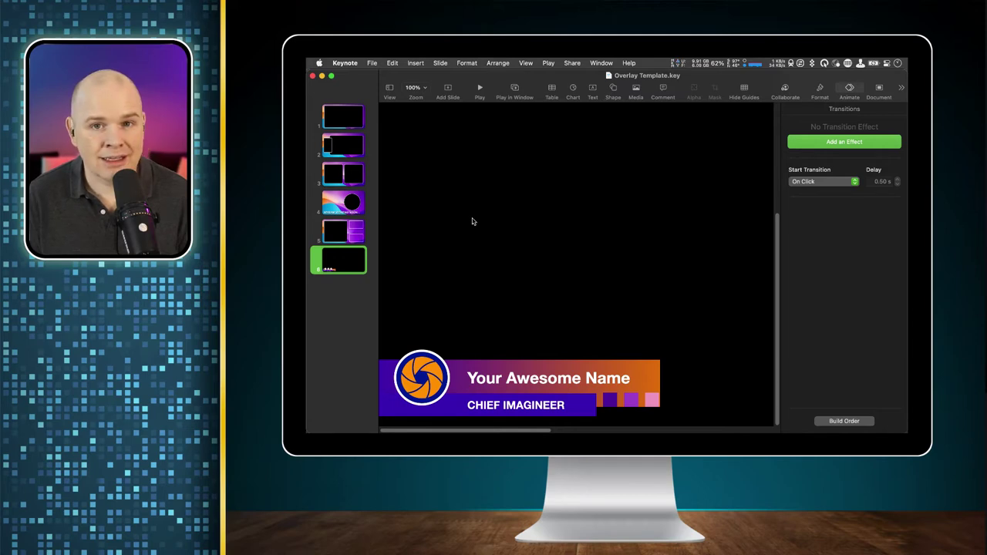
# Add a new slide after the lower-third slide, copy the round aperture logo onto it and move the copy higher up.
pyautogui.rightClick(352, 263)
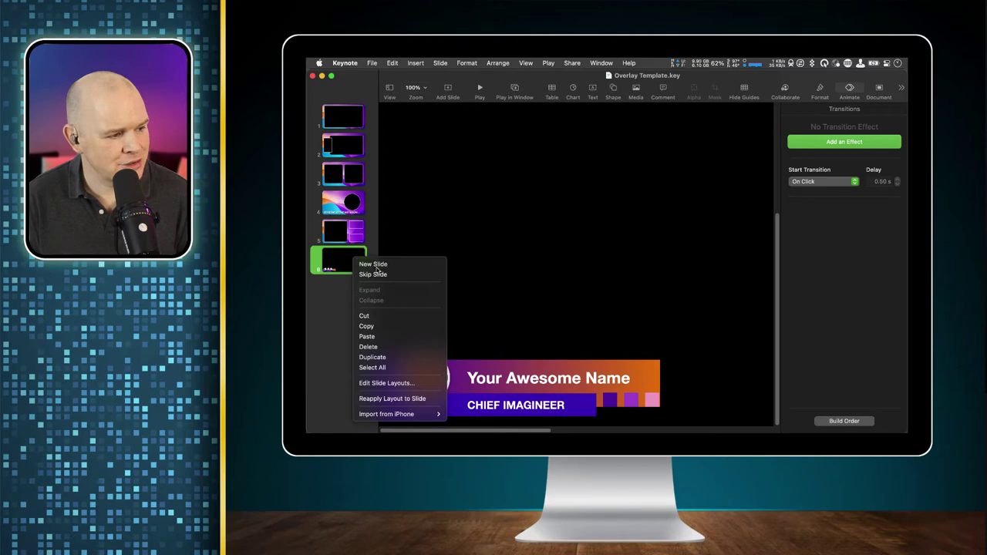
pyautogui.click(375, 265)
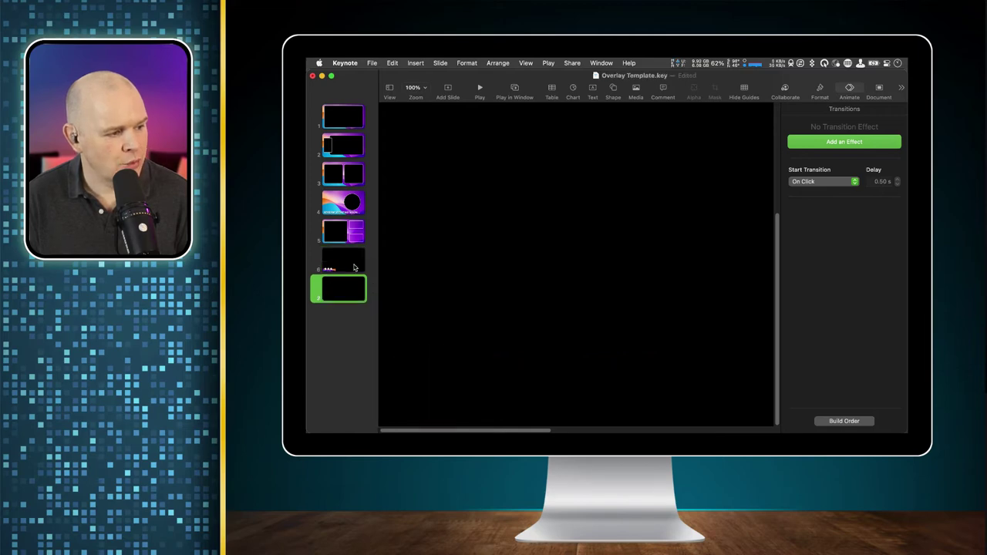
pyautogui.click(354, 266)
pyautogui.click(429, 376)
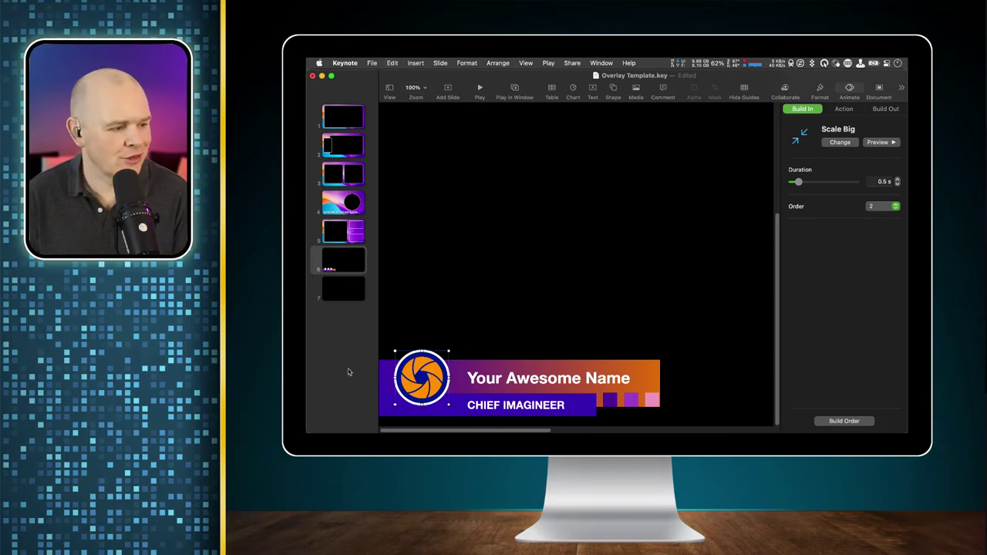
pyautogui.click(343, 292)
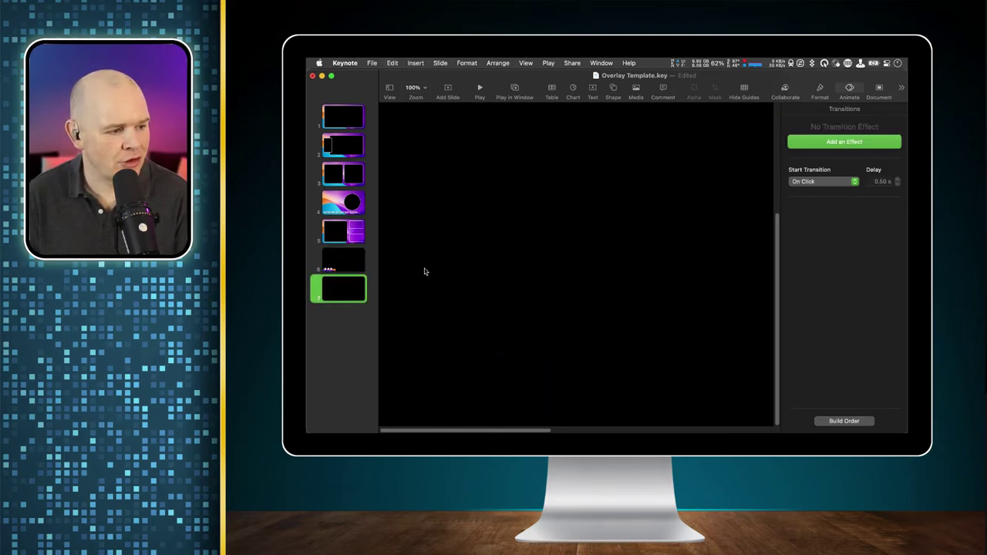
pyautogui.press('super+v')
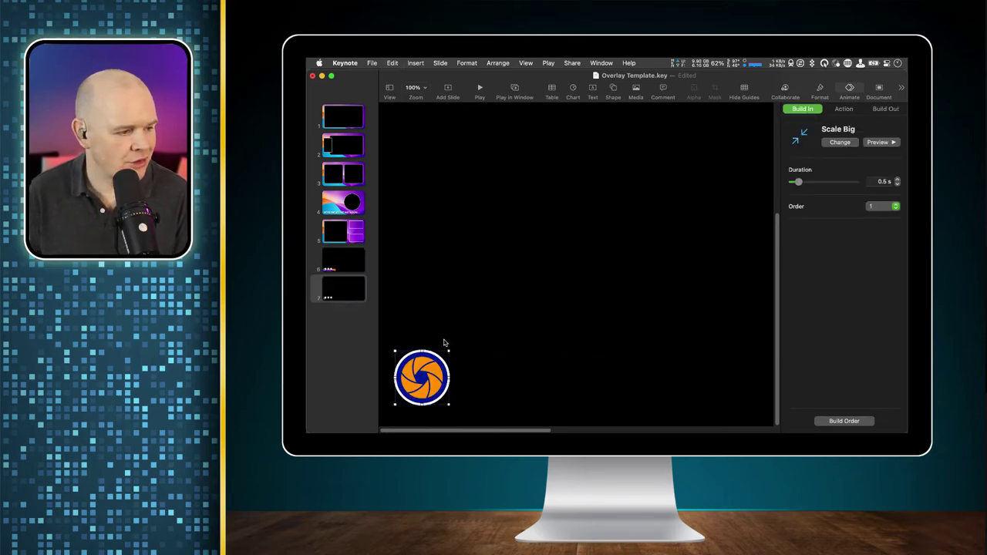
pyautogui.moveTo(426, 376); pyautogui.dragTo(456, 256)
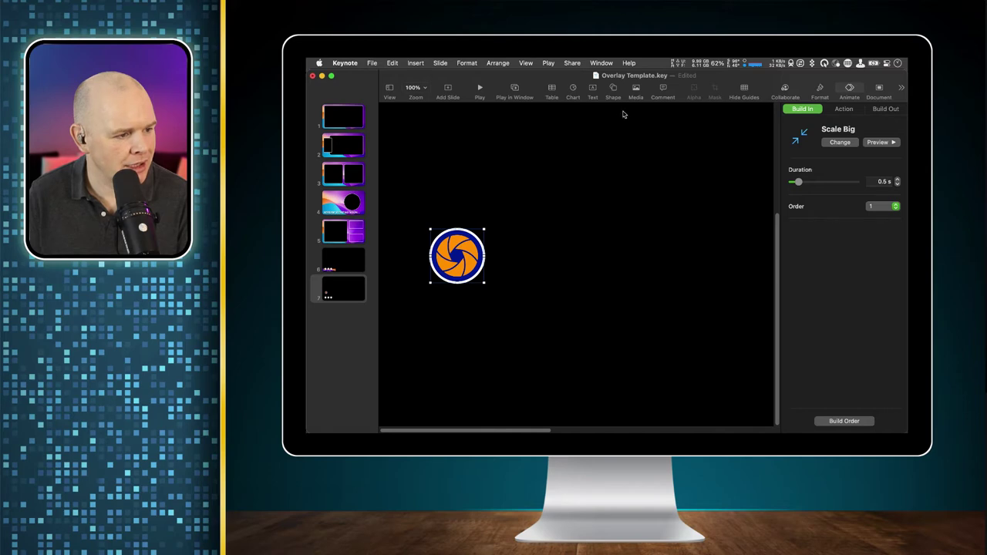
pyautogui.click(614, 89)
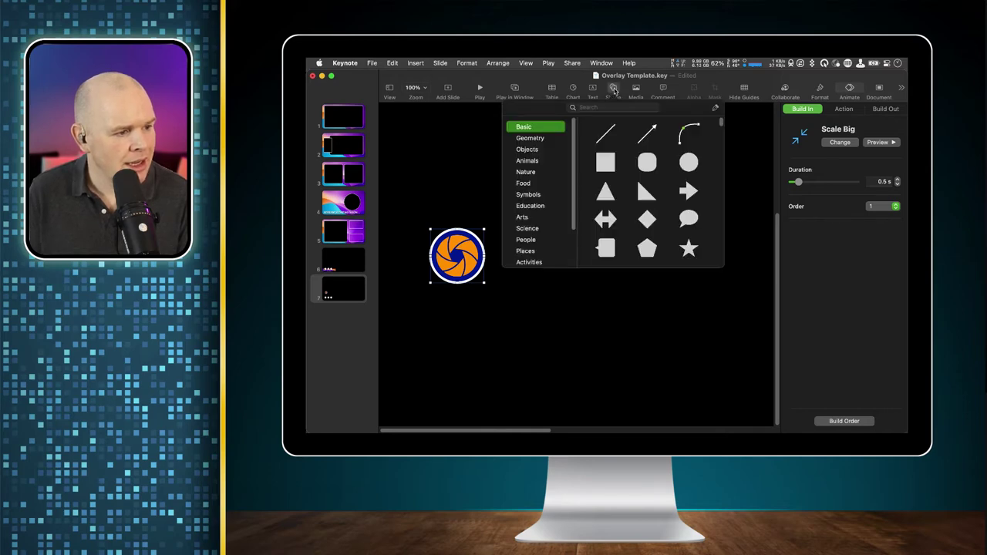
pyautogui.click(662, 330)
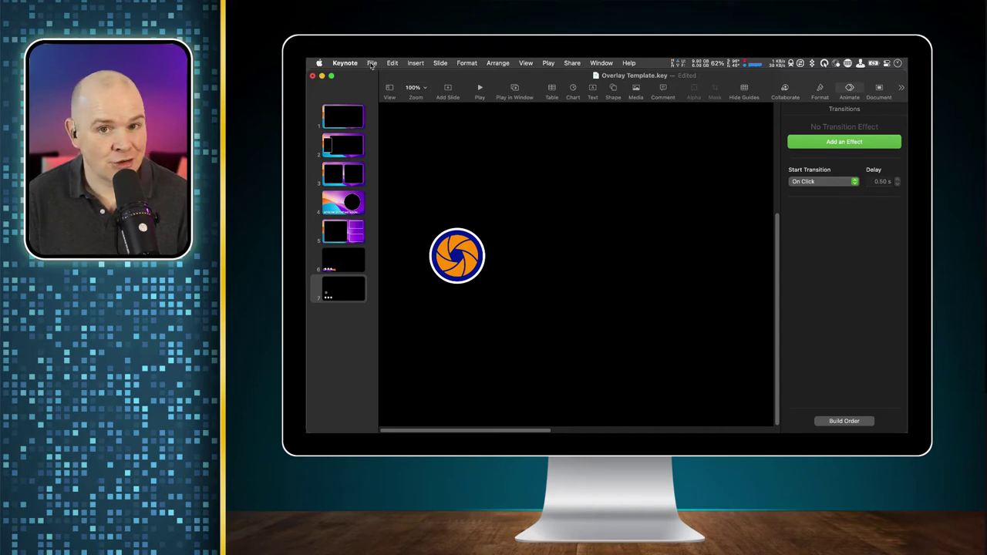
pyautogui.click(440, 250)
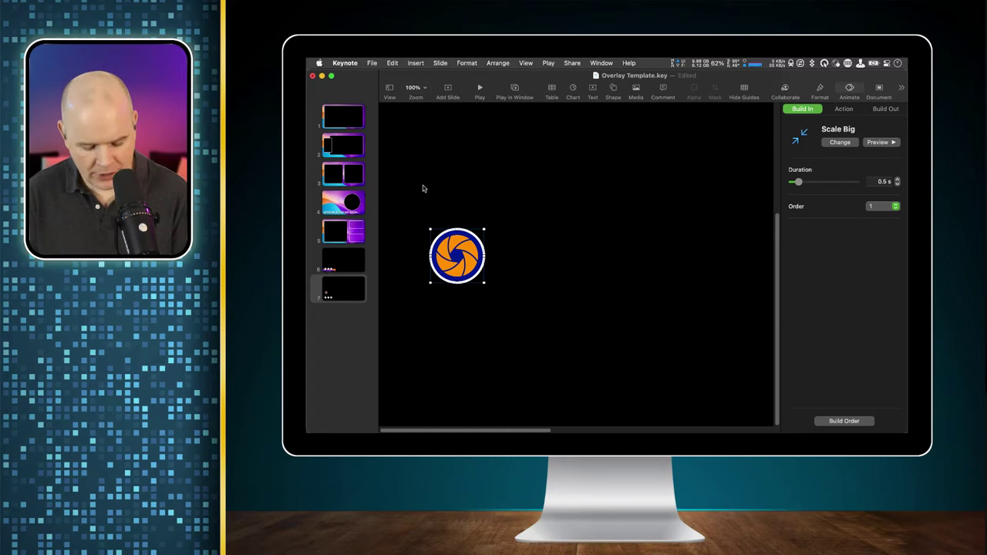
# Create a new presentation with the Black theme in Wide (16:9) format.
pyautogui.click(376, 65)
pyautogui.click(378, 78)
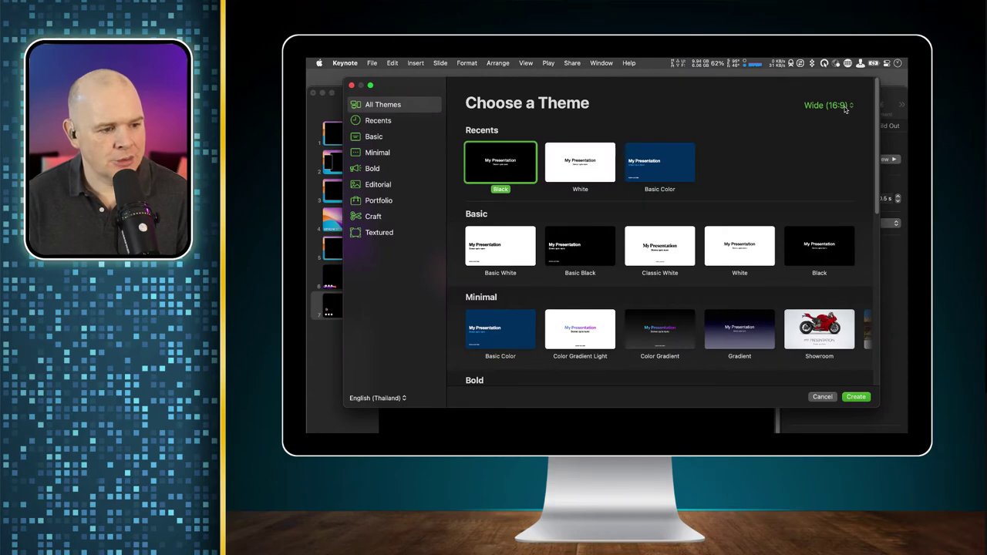
pyautogui.click(846, 110)
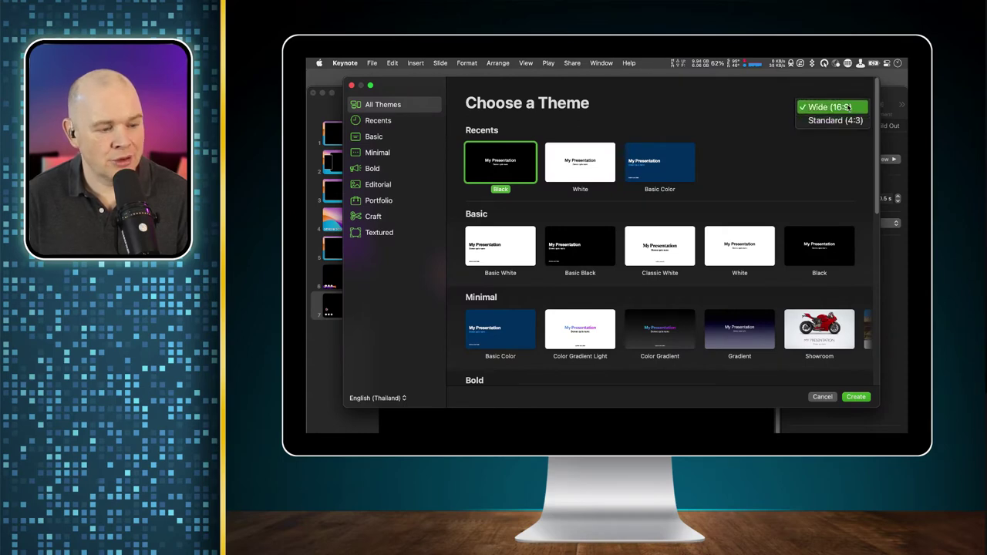
pyautogui.click(809, 89)
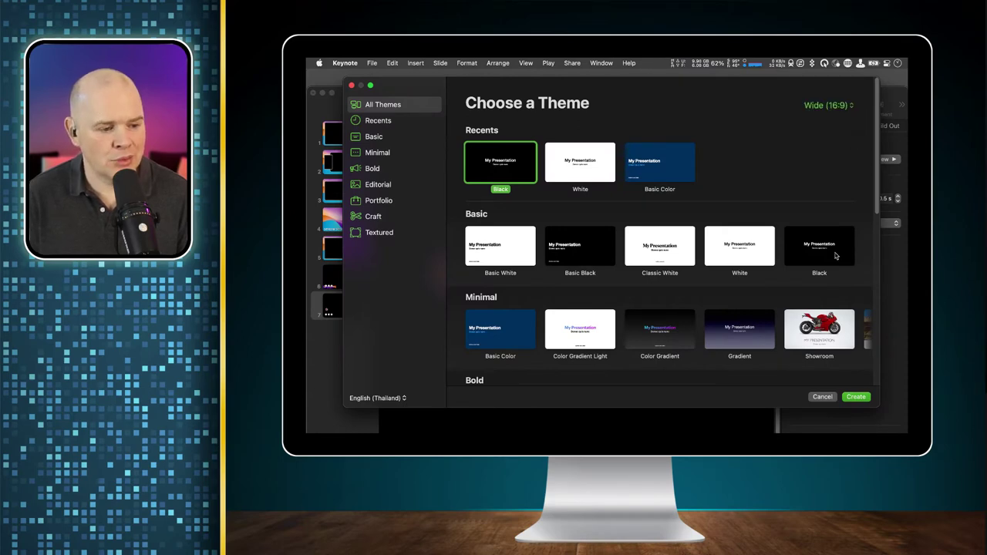
pyautogui.click(855, 397)
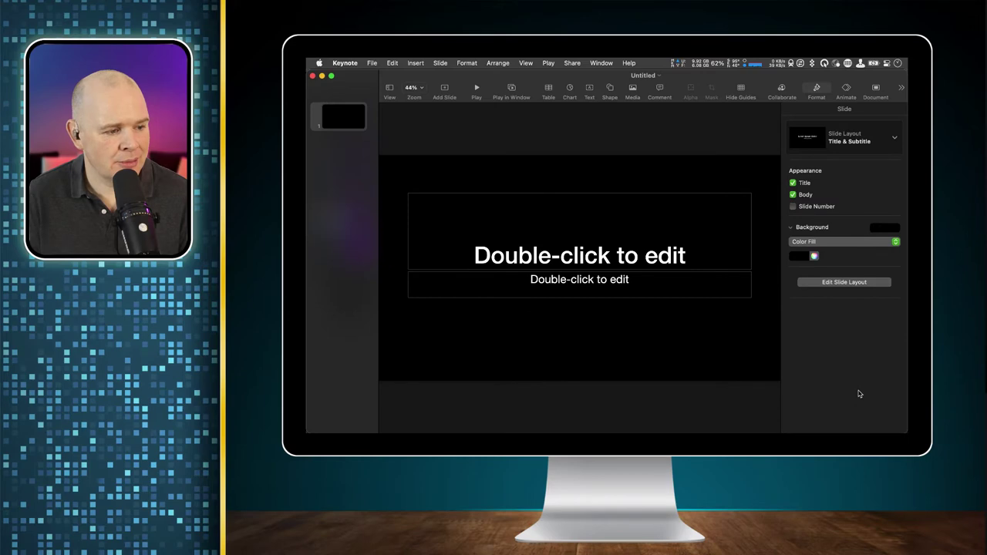
# Delete the title and subtitle placeholders from the first slide.
pyautogui.click(703, 196)
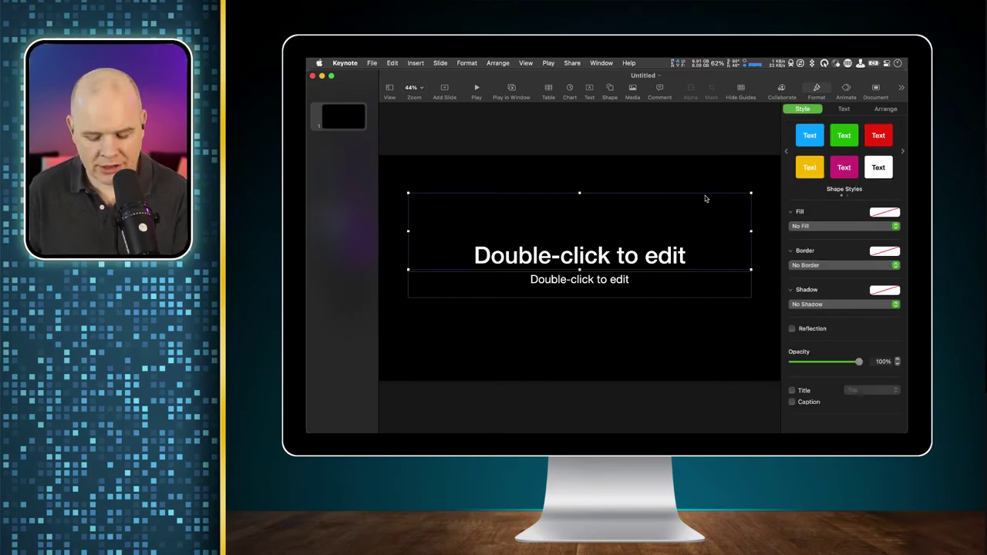
pyautogui.press('Delete')
pyautogui.click(676, 273)
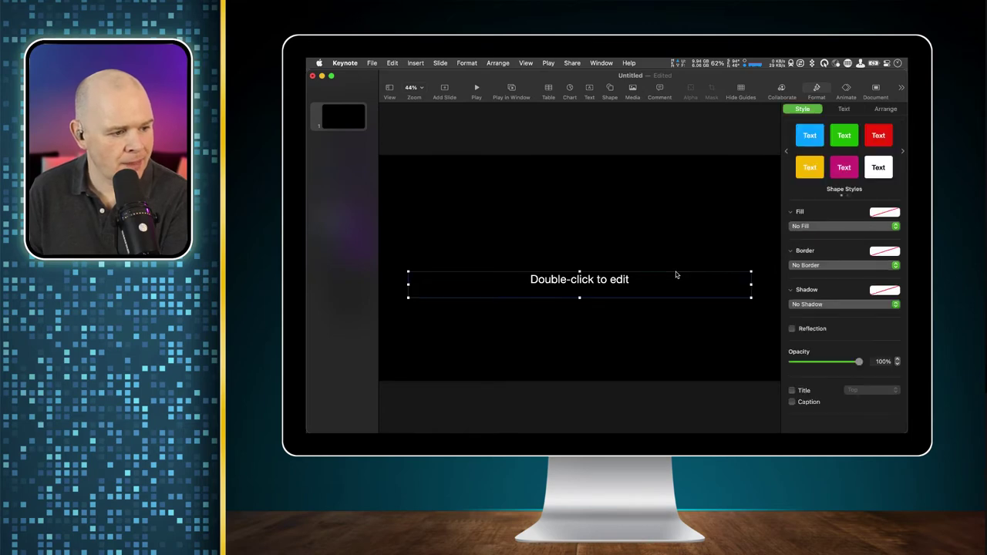
pyautogui.press('Delete')
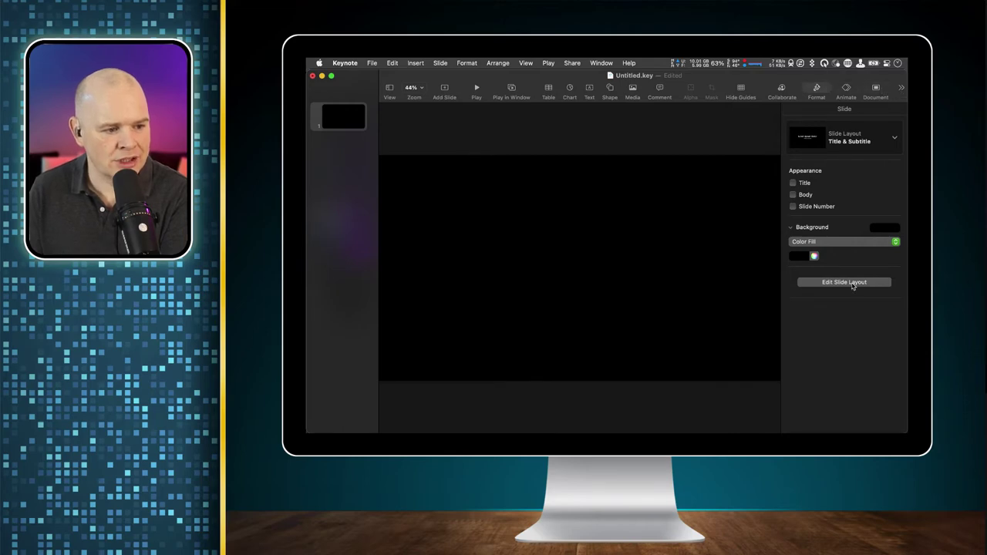
# Set the background to No Fill on both the slide and its Title & Subtitle slide layout.
pyautogui.click(808, 245)
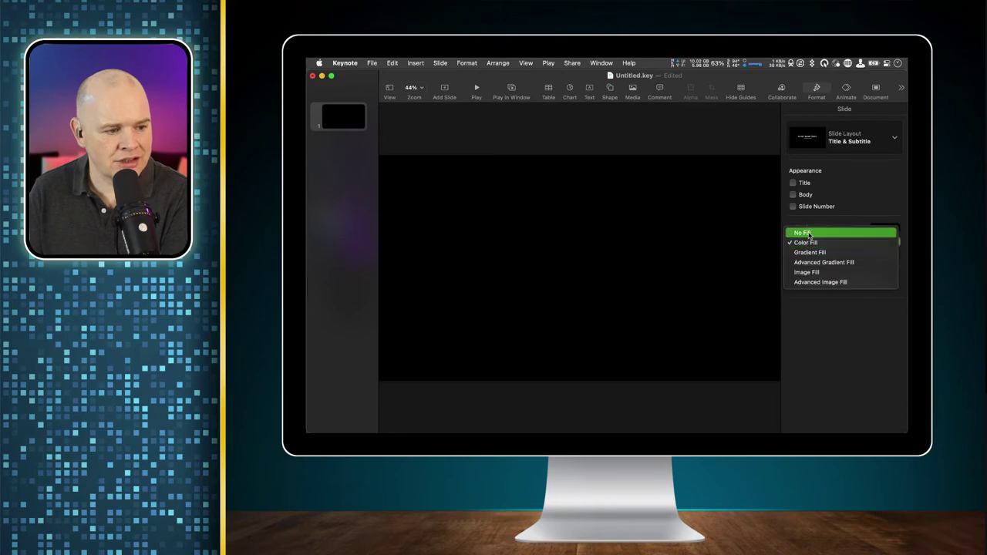
pyautogui.click(808, 235)
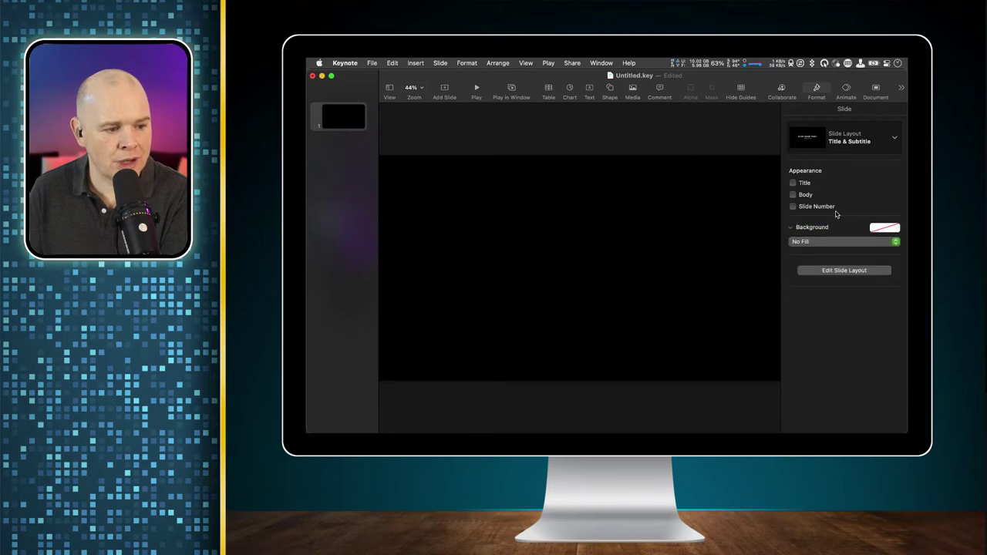
pyautogui.click(844, 271)
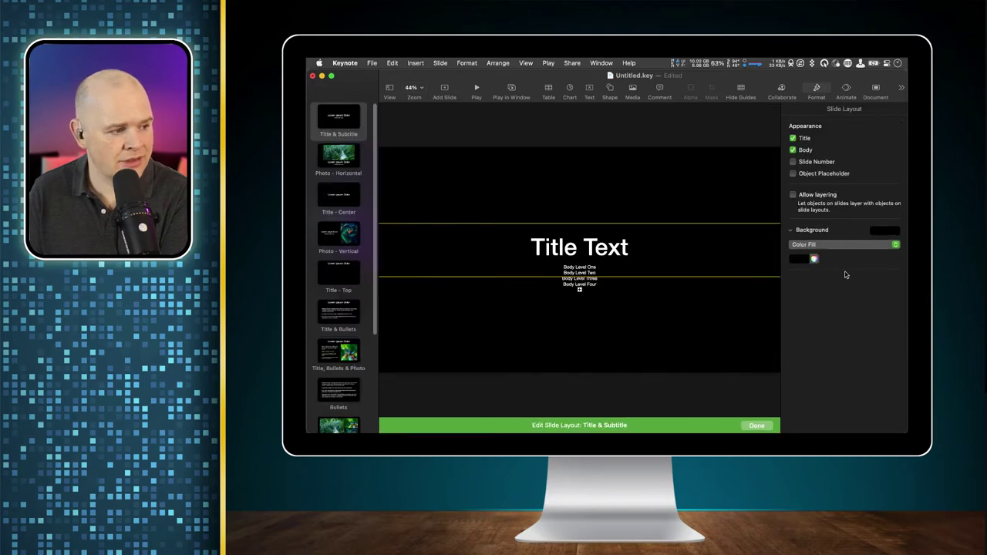
pyautogui.click(345, 125)
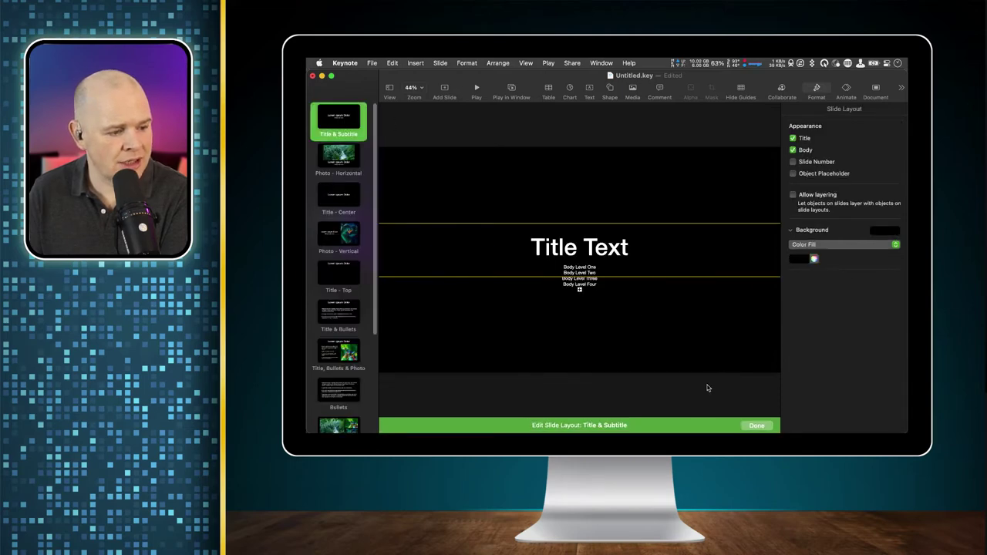
pyautogui.click(812, 248)
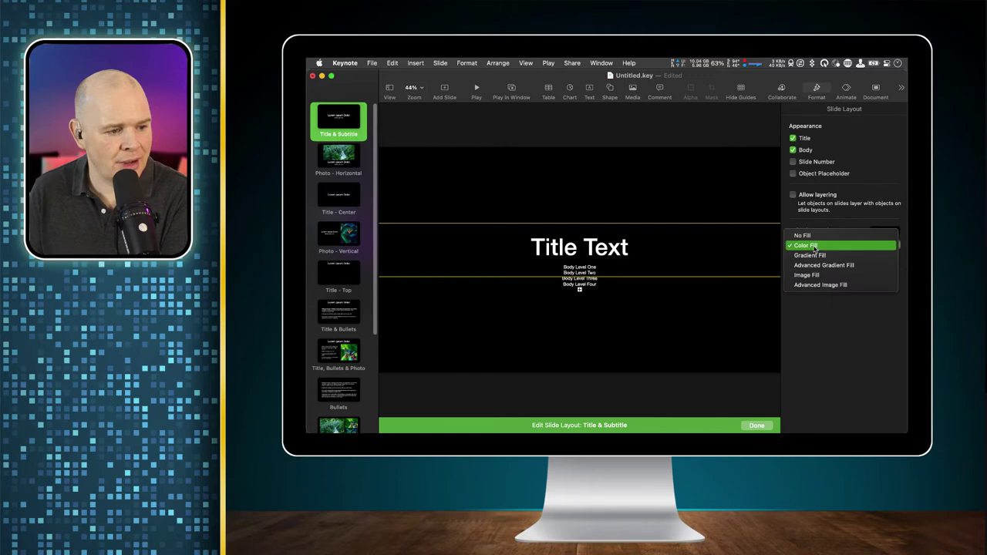
pyautogui.click(818, 238)
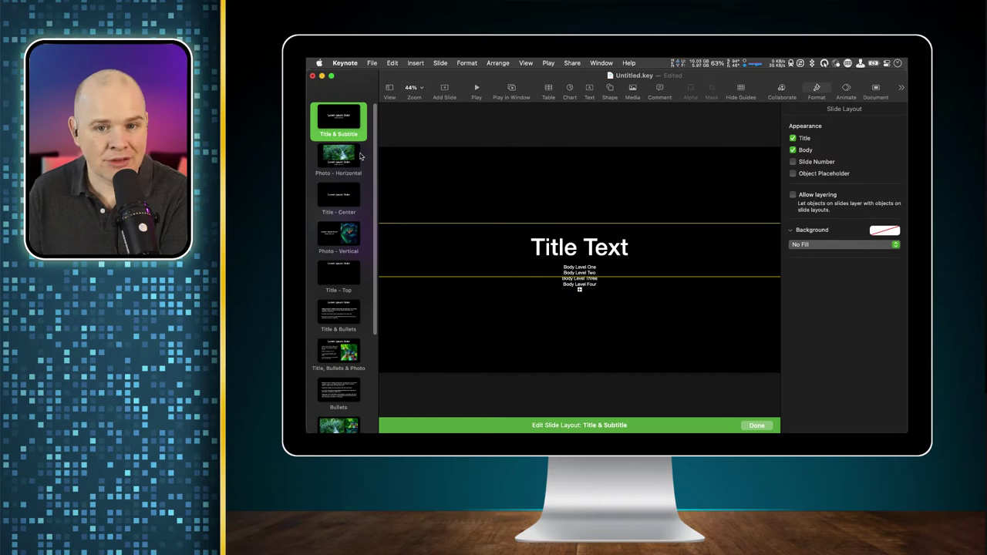
pyautogui.click(759, 425)
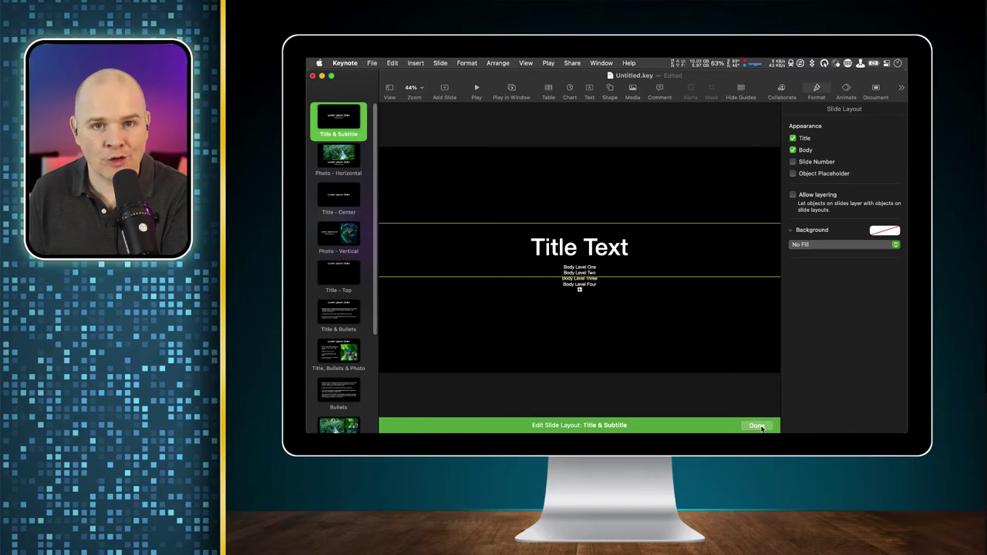
pyautogui.click(758, 425)
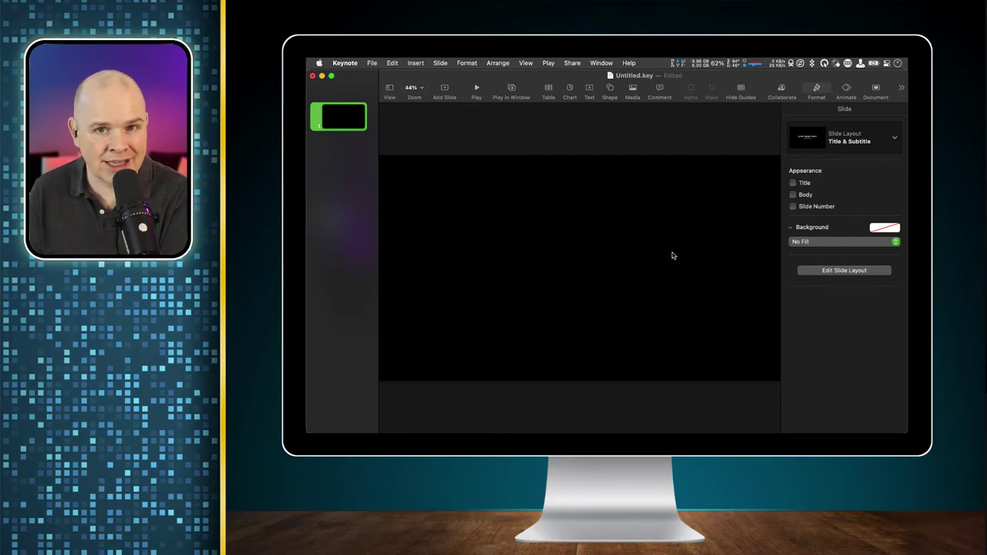
# Change the slide's own background to Color Fill.
pyautogui.click(790, 228)
pyautogui.click(790, 229)
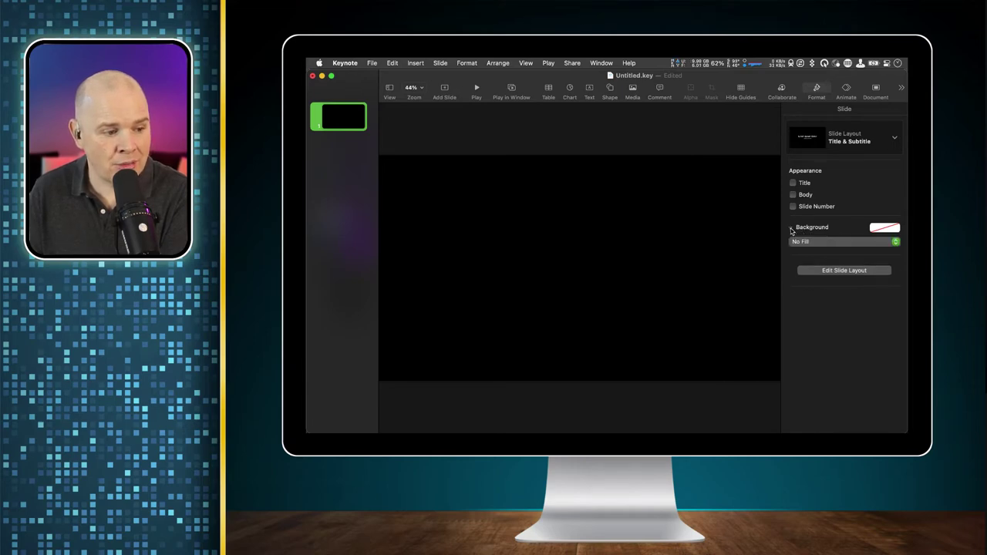
pyautogui.click(840, 244)
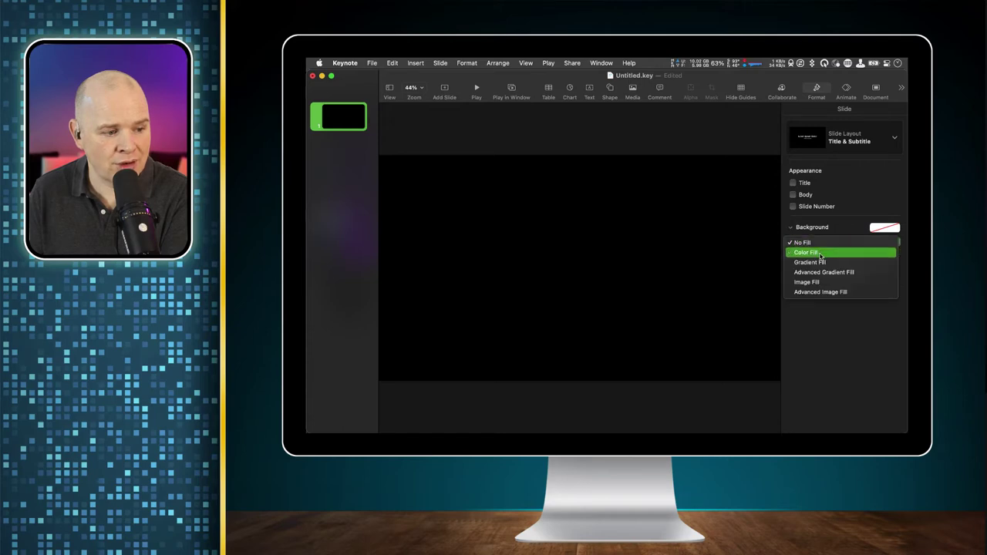
pyautogui.click(821, 255)
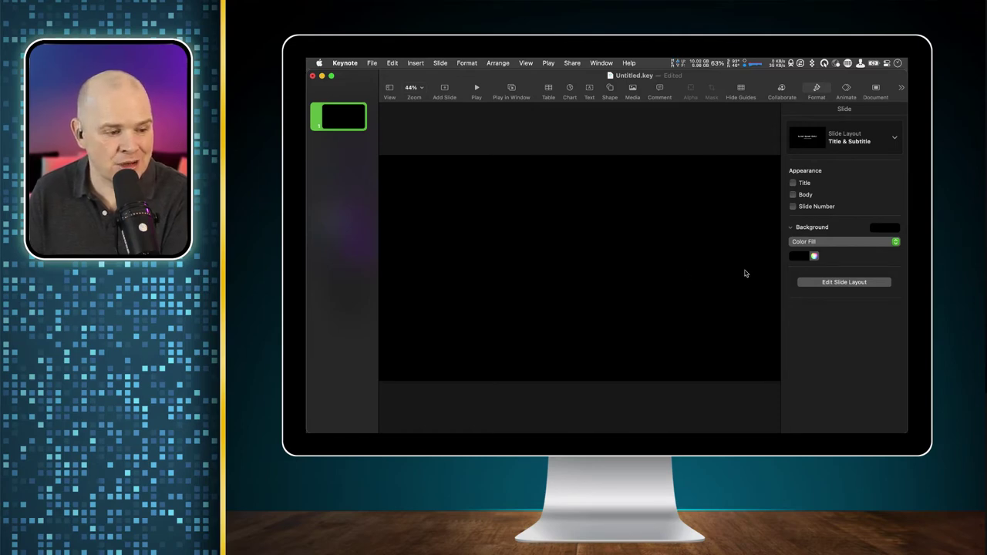
# Set the slide's background back to No Fill.
pyautogui.click(802, 243)
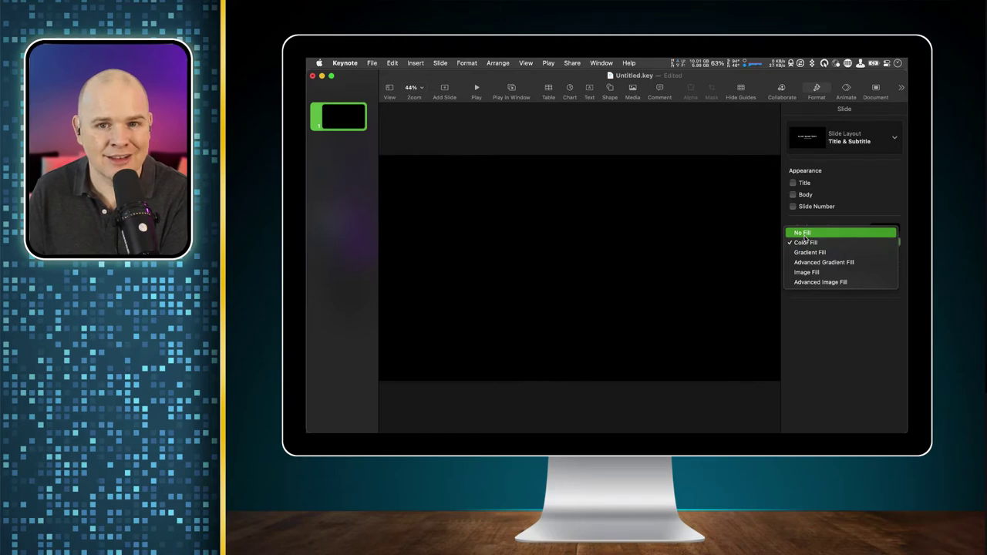
pyautogui.click(804, 234)
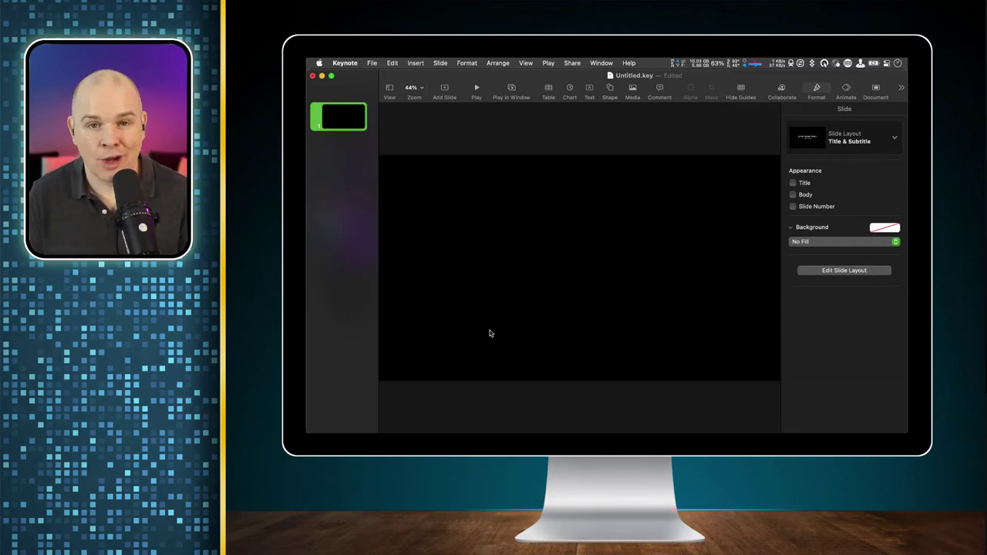
pyautogui.click(610, 89)
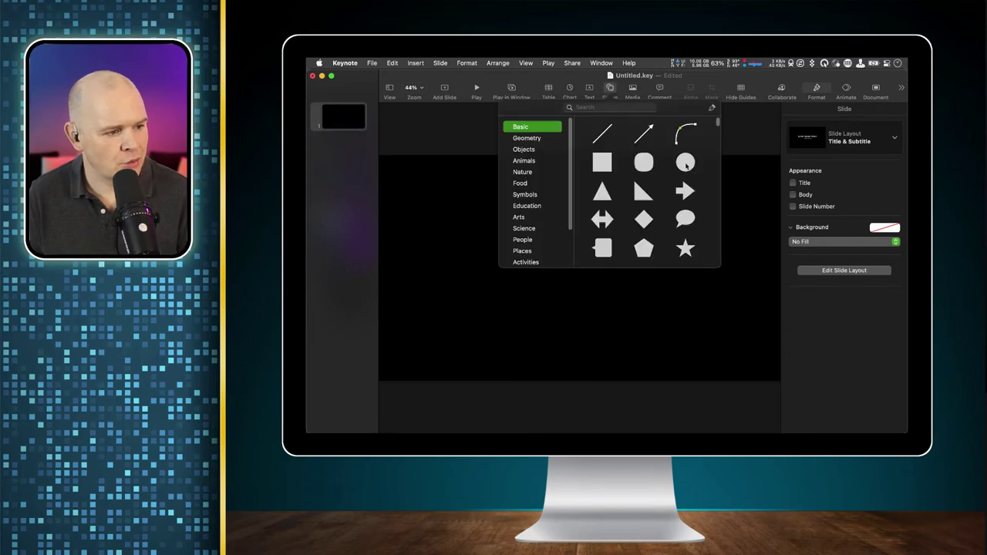
pyautogui.click(686, 163)
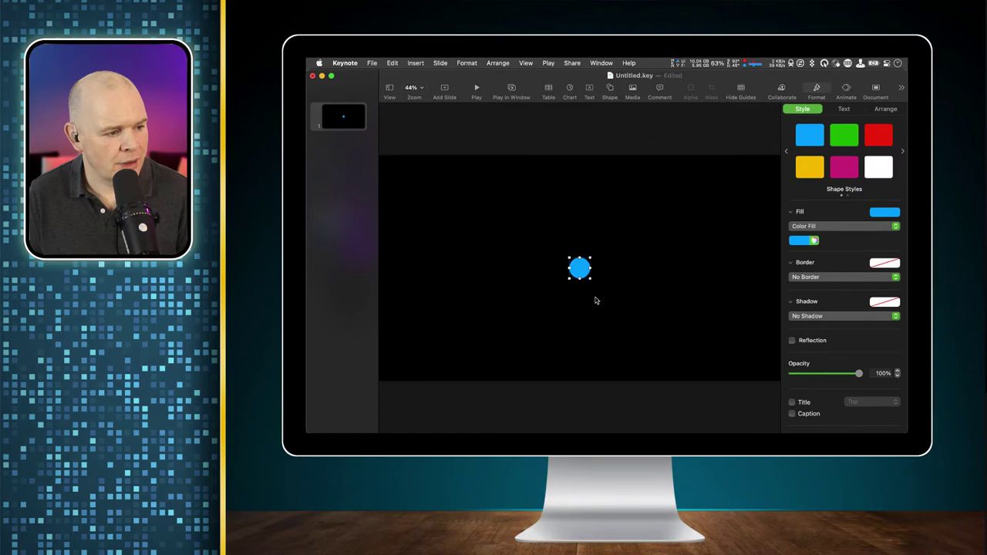
pyautogui.press('Delete')
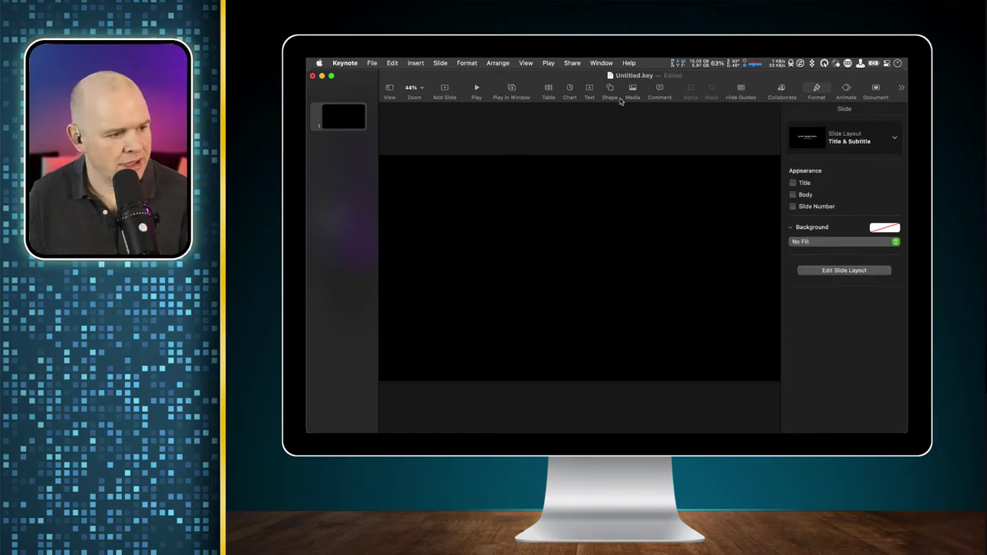
# Insert a rounded rectangle on the slide and stretch it into a wide, short horizontal bar.
pyautogui.click(610, 87)
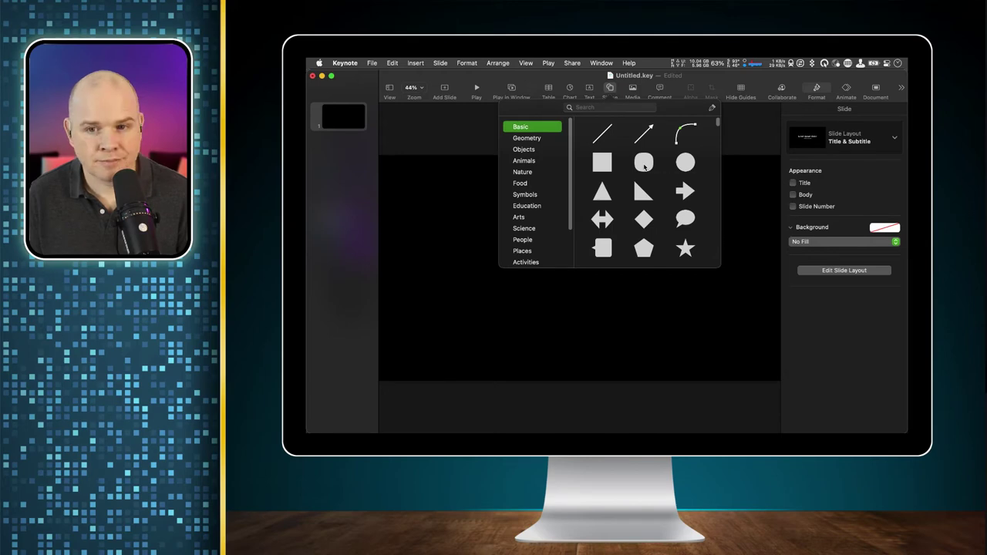
pyautogui.moveTo(644, 166); pyautogui.dragTo(460, 190)
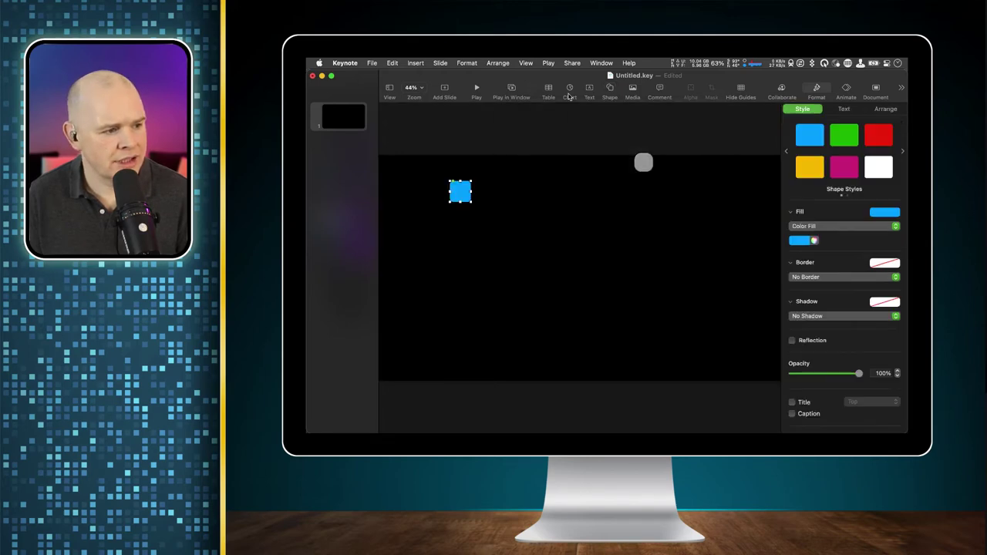
pyautogui.moveTo(461, 191); pyautogui.dragTo(564, 260)
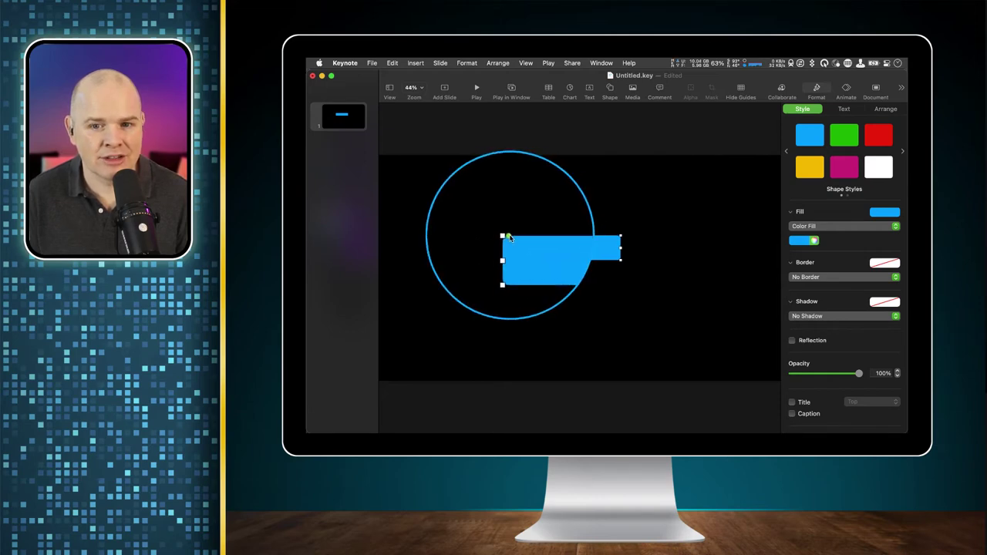
# Round the bar's ends fully, then place it in the slide's lower-left corner and widen it slightly.
pyautogui.moveTo(508, 235); pyautogui.dragTo(538, 234)
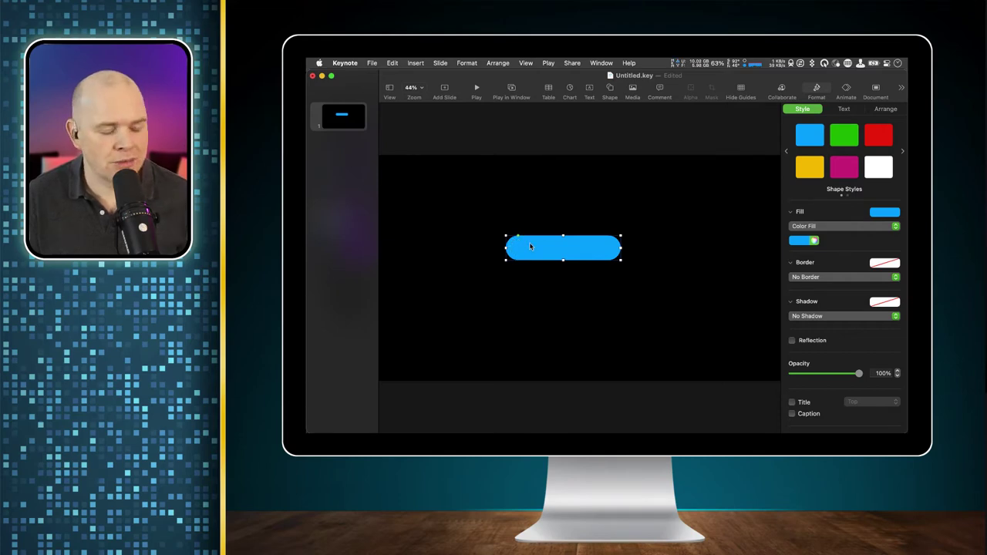
pyautogui.moveTo(544, 244); pyautogui.dragTo(426, 355)
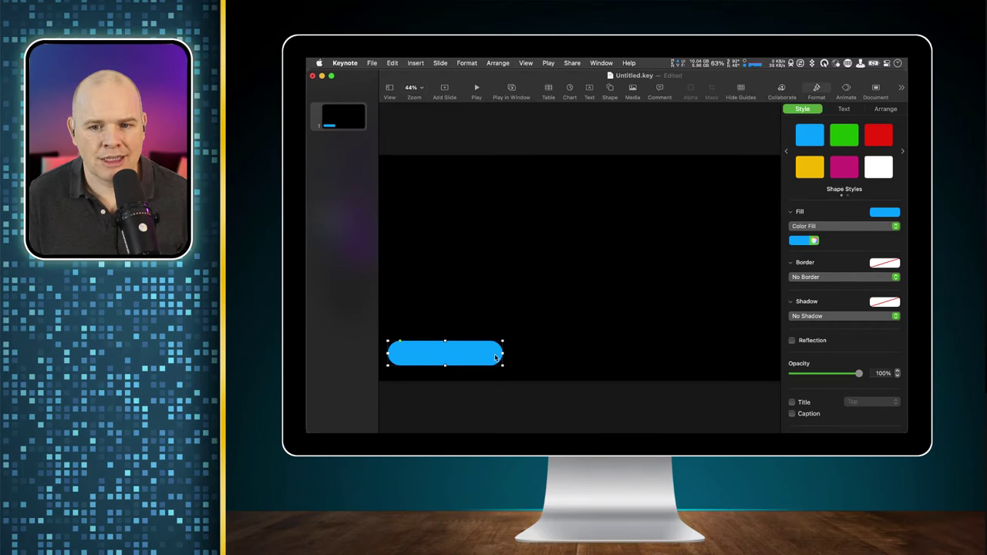
pyautogui.moveTo(502, 356); pyautogui.dragTo(510, 355)
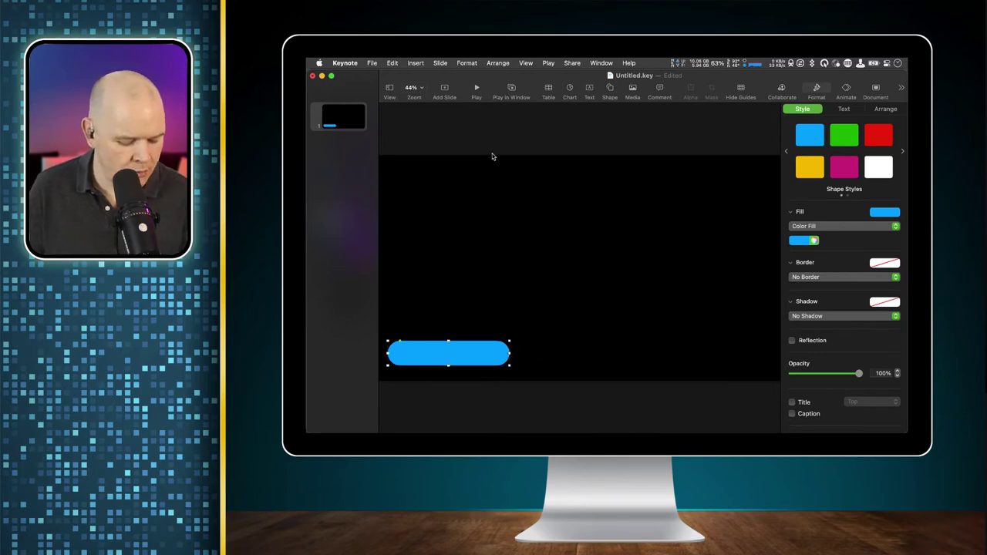
# Paste the round orange aperture logo over the bar's left end at 144 pt, and shift both objects slightly right.
pyautogui.press('super+c')
pyautogui.press('super+v')
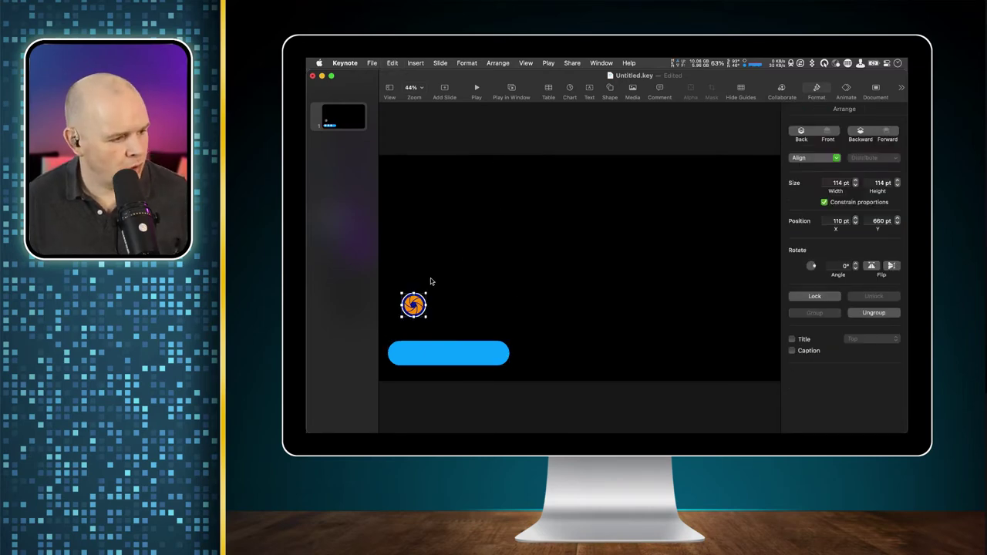
pyautogui.moveTo(418, 307); pyautogui.dragTo(398, 356)
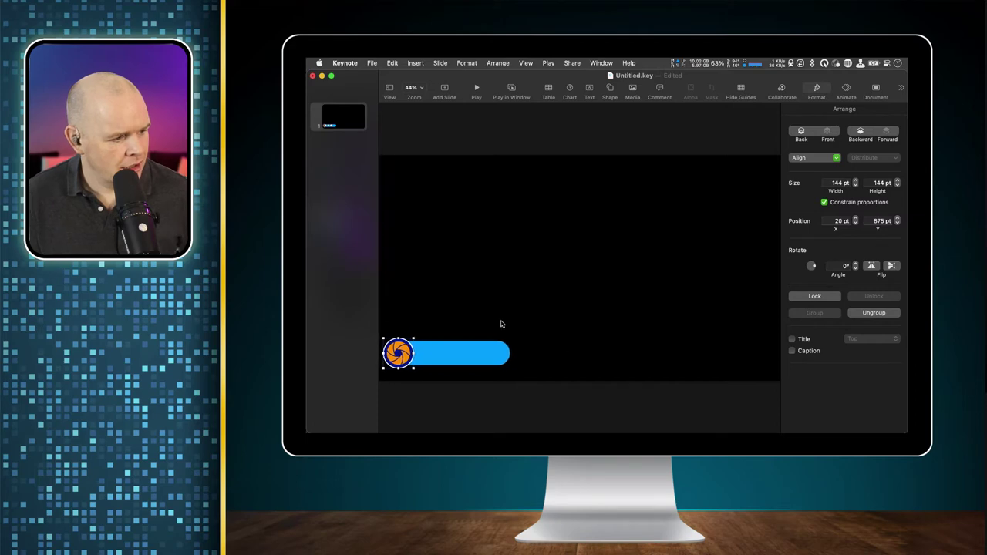
pyautogui.keyDown('shift'); pyautogui.click(477, 356); pyautogui.keyUp('shift')
pyautogui.moveTo(477, 356); pyautogui.dragTo(484, 360)
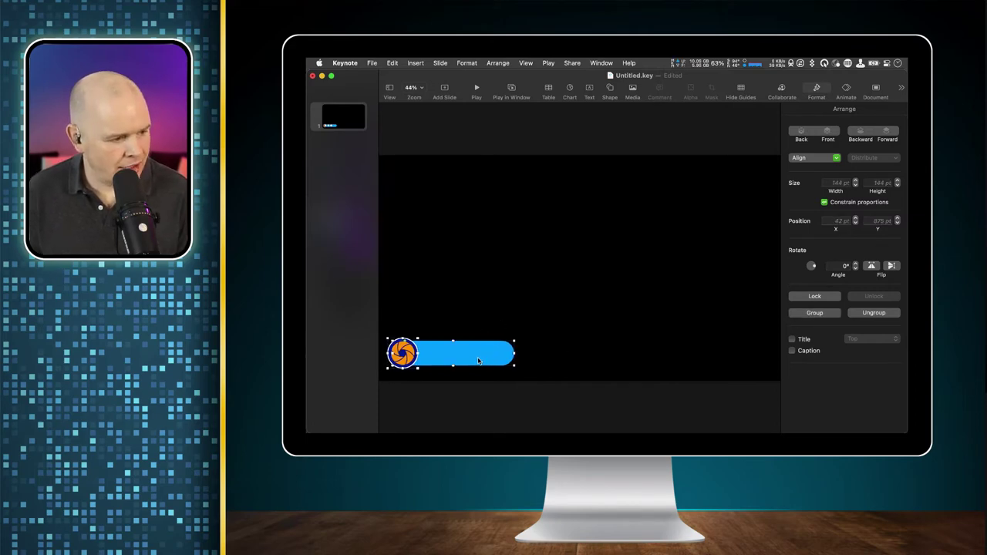
# Duplicate the bar and logo slightly above the originals, and delete the duplicated logo.
pyautogui.moveTo(472, 357); pyautogui.dragTo(477, 344)
pyautogui.click(403, 287)
pyautogui.click(400, 329)
pyautogui.press('Delete')
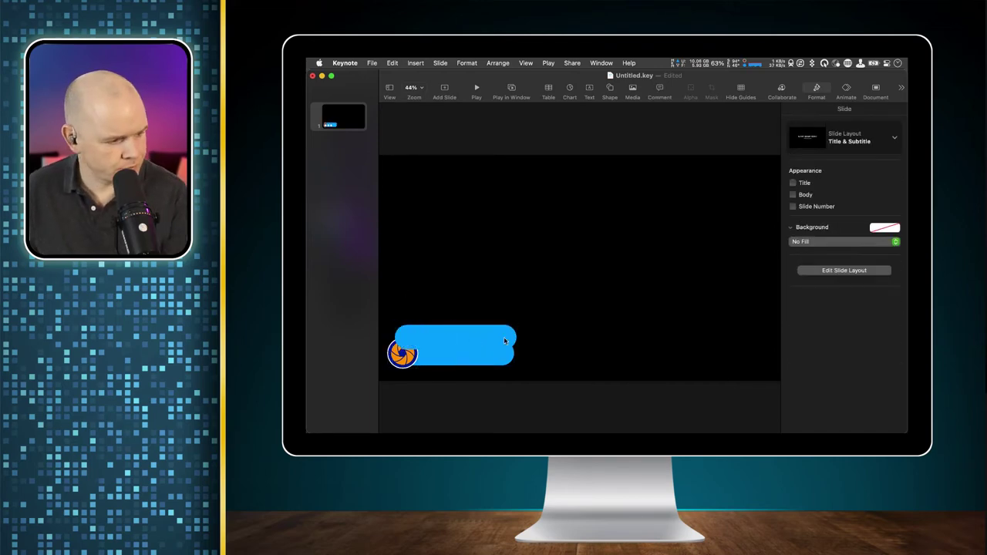
# Select the original lower bar behind the duplicate and open the full color picker for its fill.
pyautogui.click(477, 339)
pyautogui.click(498, 363)
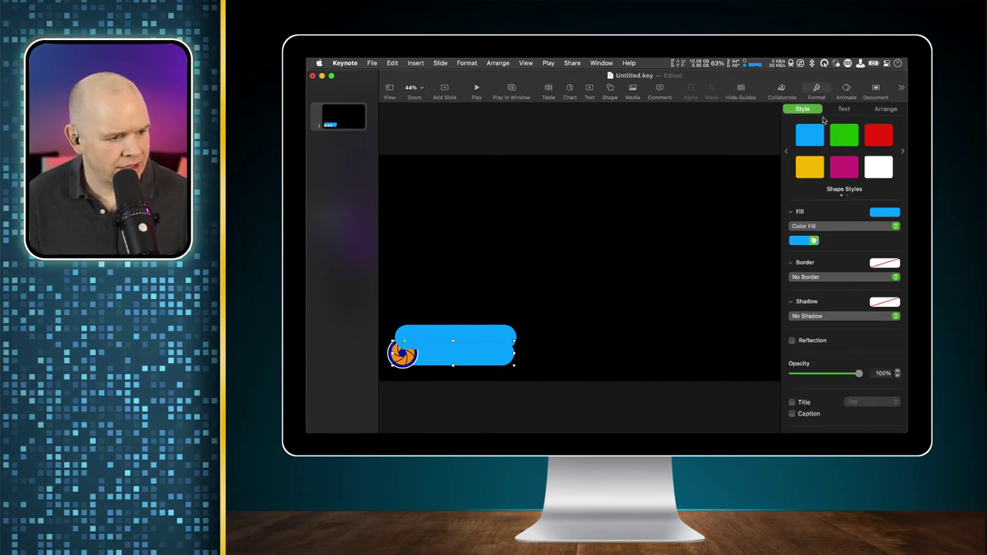
pyautogui.click(818, 90)
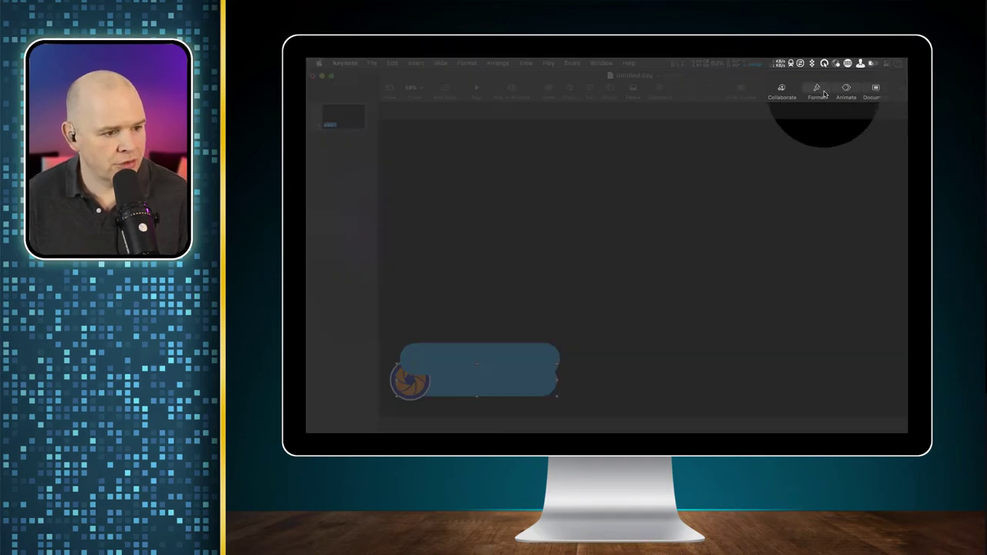
pyautogui.click(818, 90)
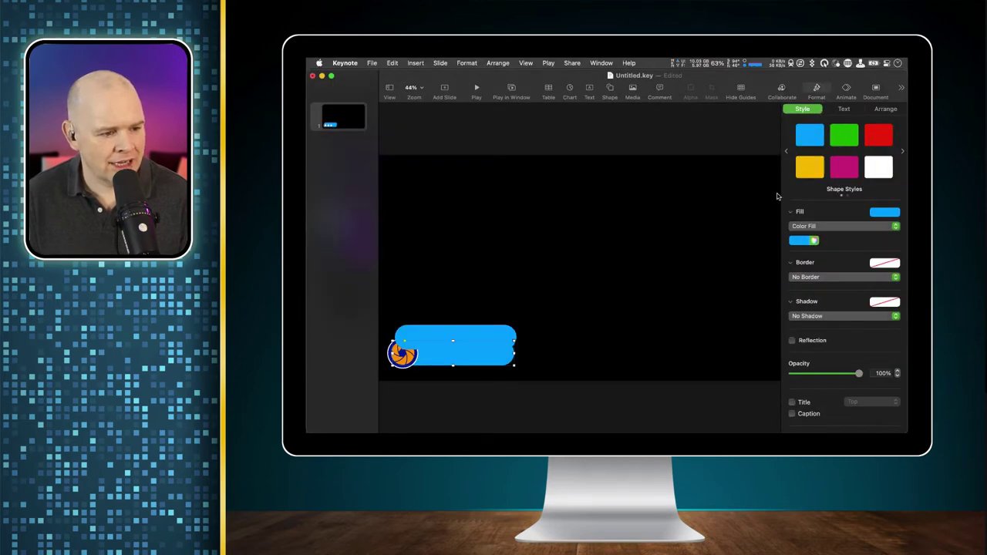
pyautogui.click(801, 241)
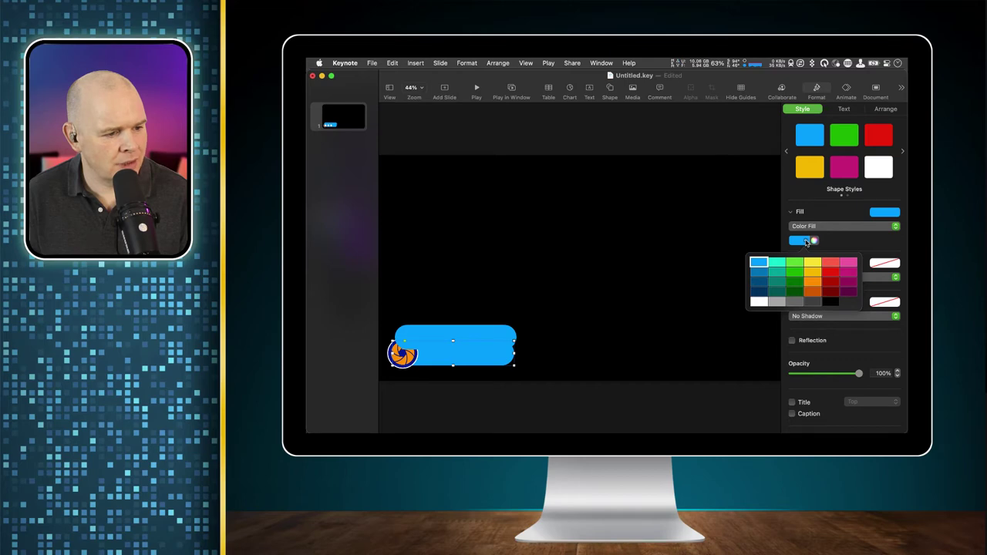
pyautogui.click(806, 242)
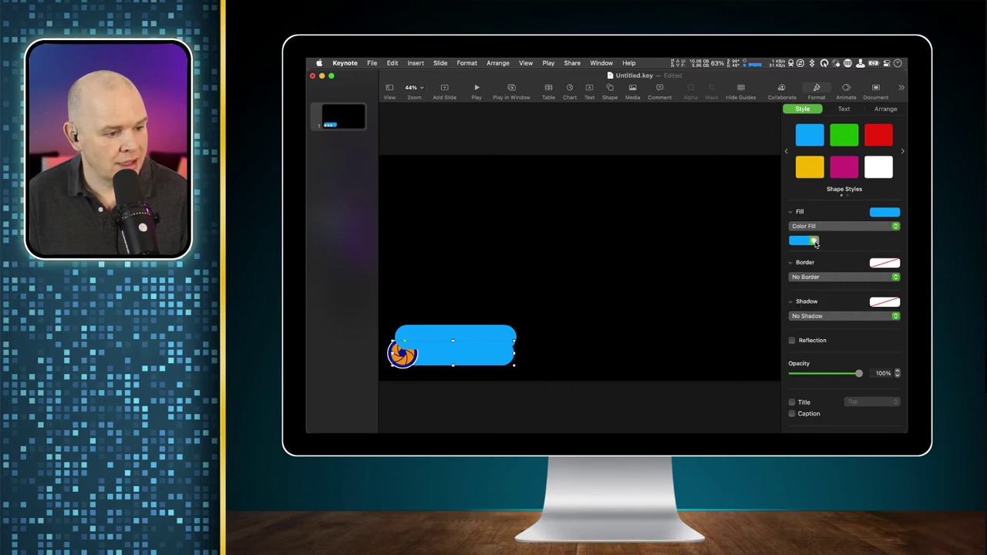
# Bring Overlay Template.key into view and show its "STREAM STARTING SOON..." slide at 50% zoom.
pyautogui.moveTo(706, 78); pyautogui.dragTo(706, 294)
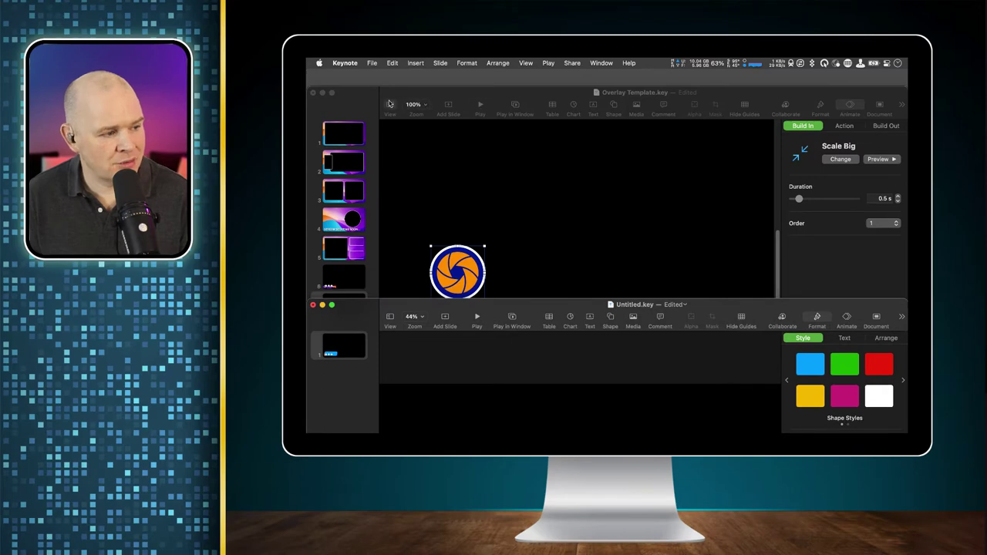
pyautogui.moveTo(370, 101); pyautogui.dragTo(372, 96)
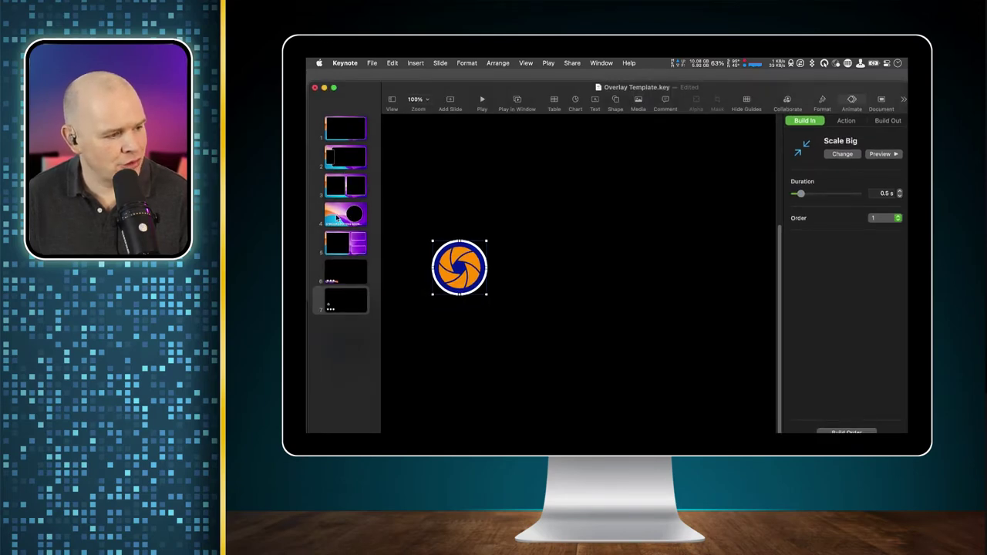
pyautogui.click(339, 220)
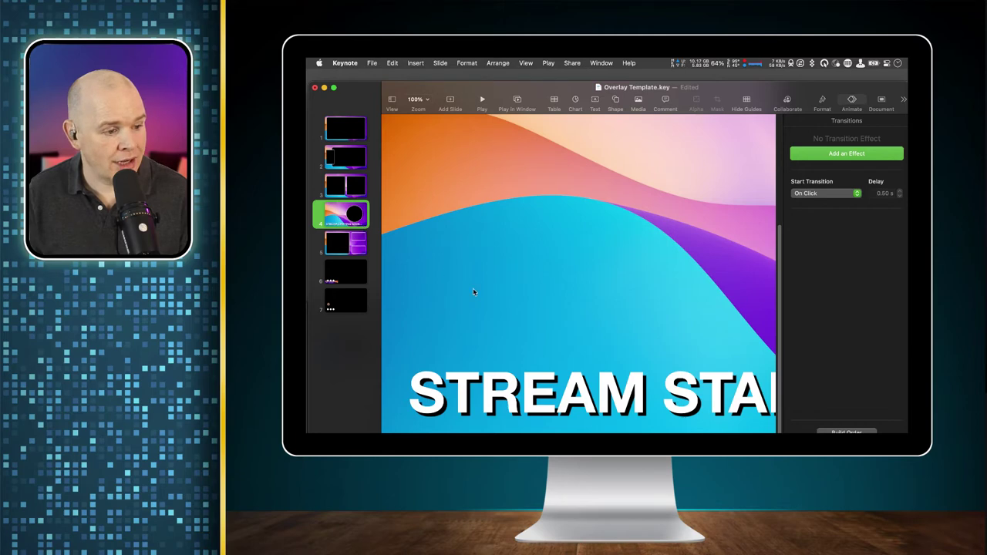
pyautogui.scroll(1, 424, 229)
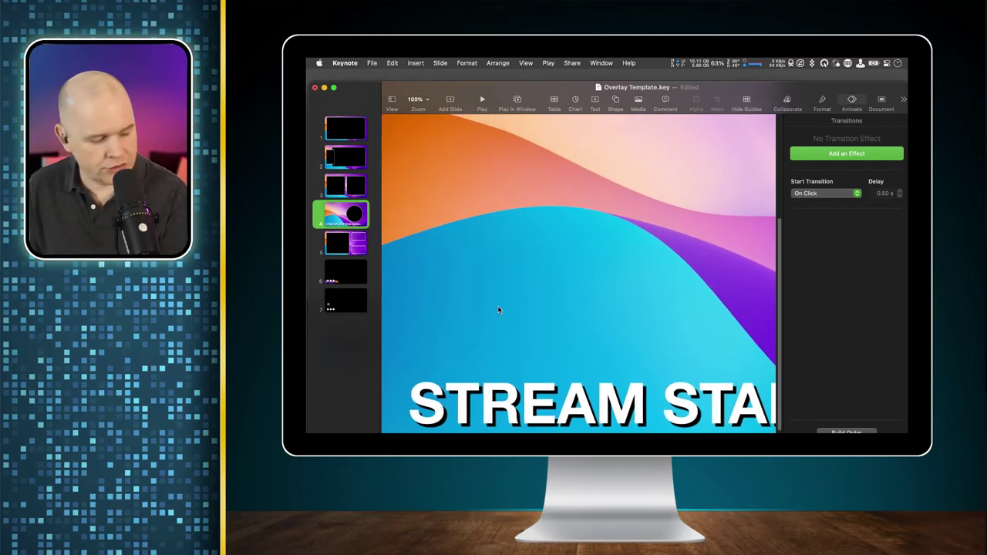
pyautogui.scroll(-3, 497, 306)
pyautogui.press('super+shift+comma')
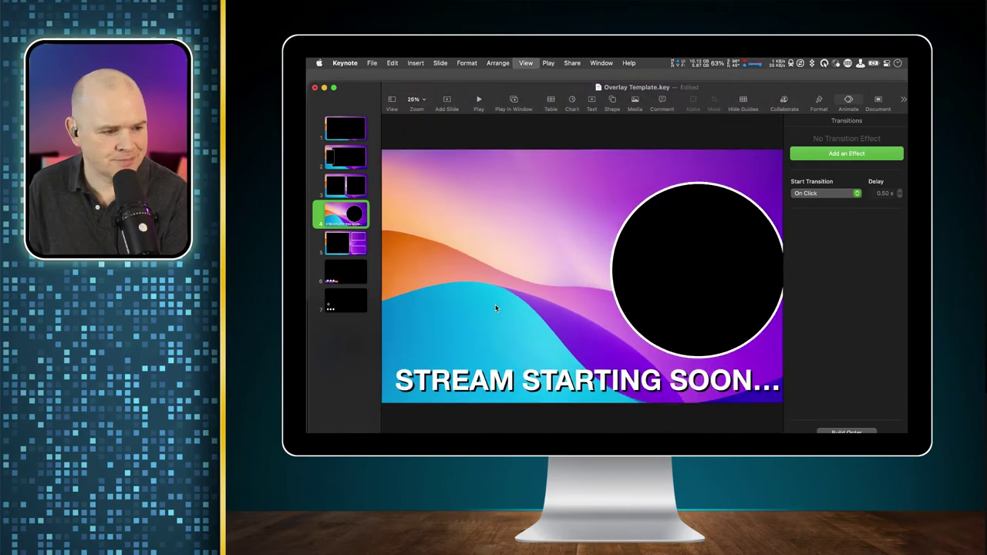
pyautogui.press('super+shift+comma')
pyautogui.press('super+shift+period')
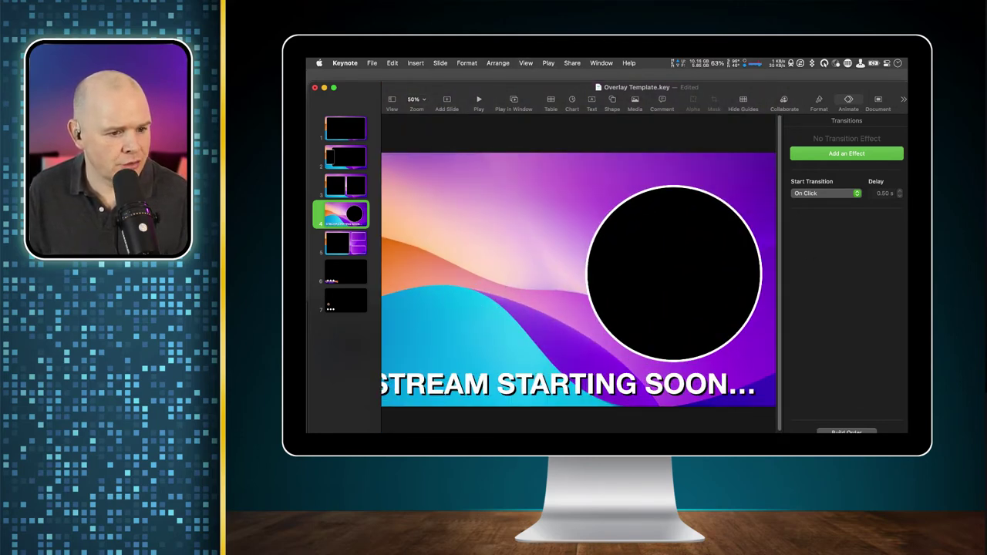
# Fill the lower bar with a light purple sampled from the template slide's background, and save that color as a swatch.
pyautogui.press('super+shift+c')
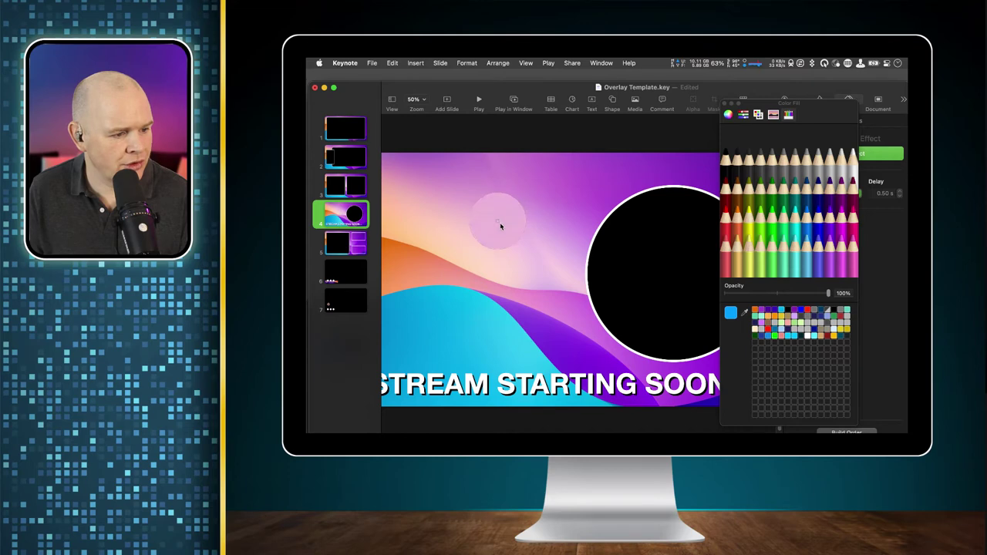
pyautogui.click(585, 262)
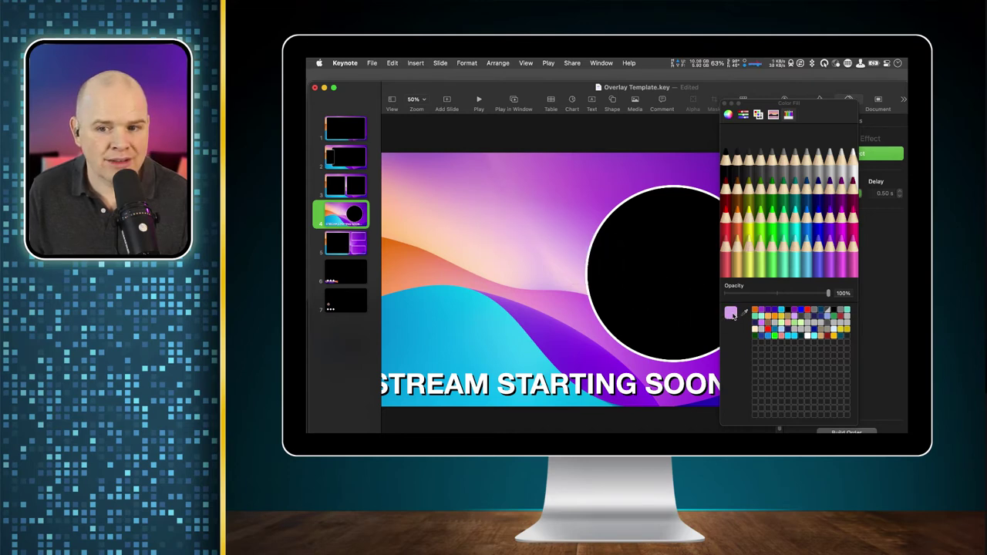
pyautogui.moveTo(731, 314); pyautogui.dragTo(753, 349)
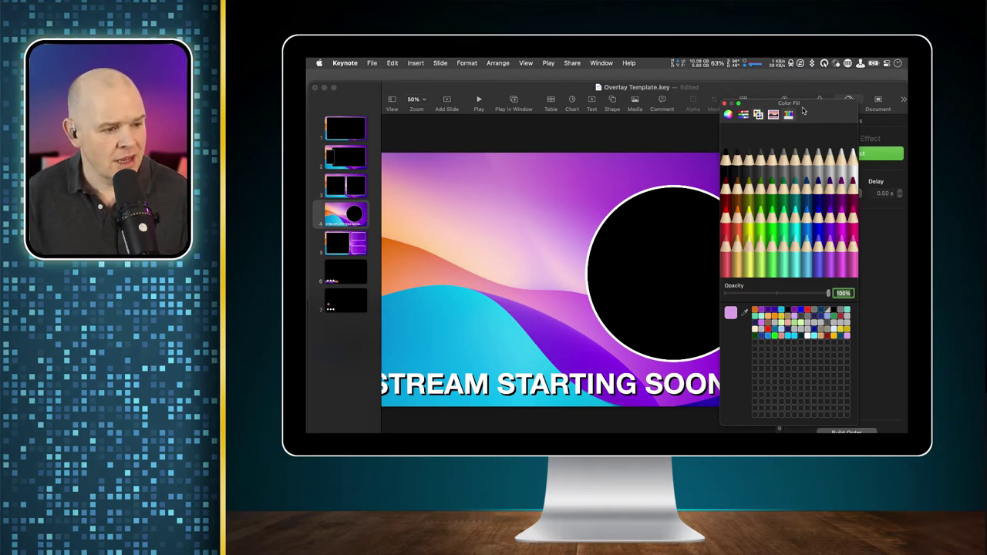
# Return to Untitled.key, position its window over Overlay Template.key, and move the color picker clear of the bars.
pyautogui.moveTo(802, 111); pyautogui.dragTo(817, 102)
pyautogui.hotkey('ctrl', 'Up')
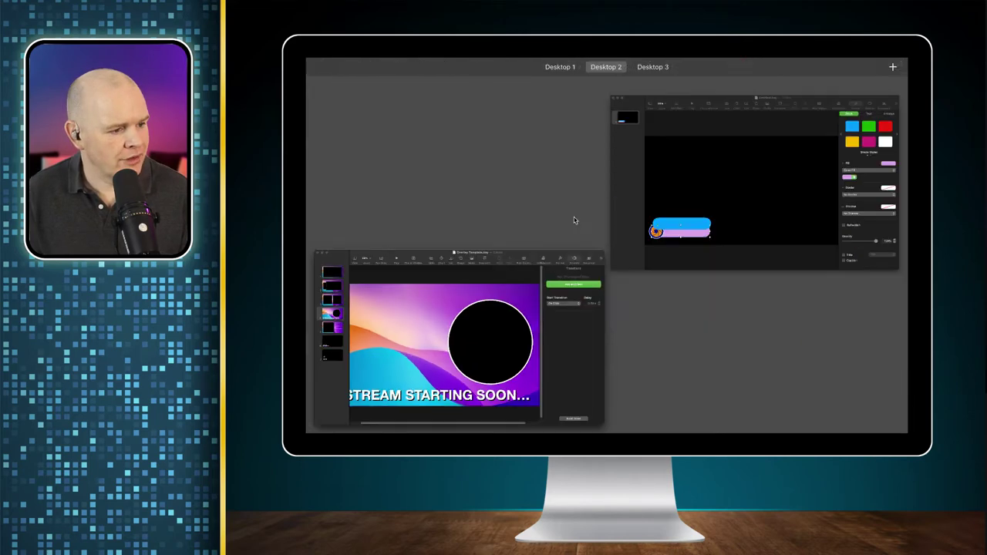
pyautogui.click(680, 202)
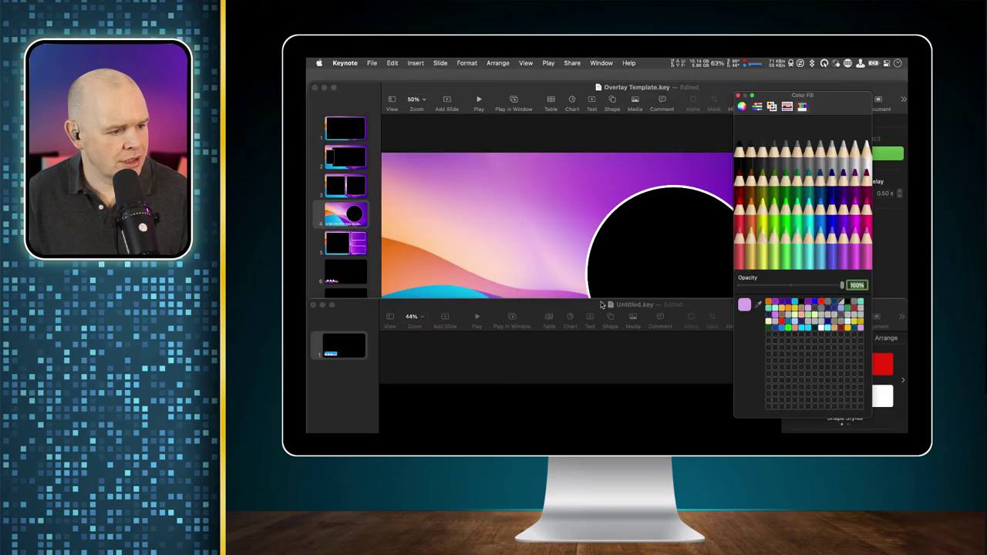
pyautogui.doubleClick(573, 305)
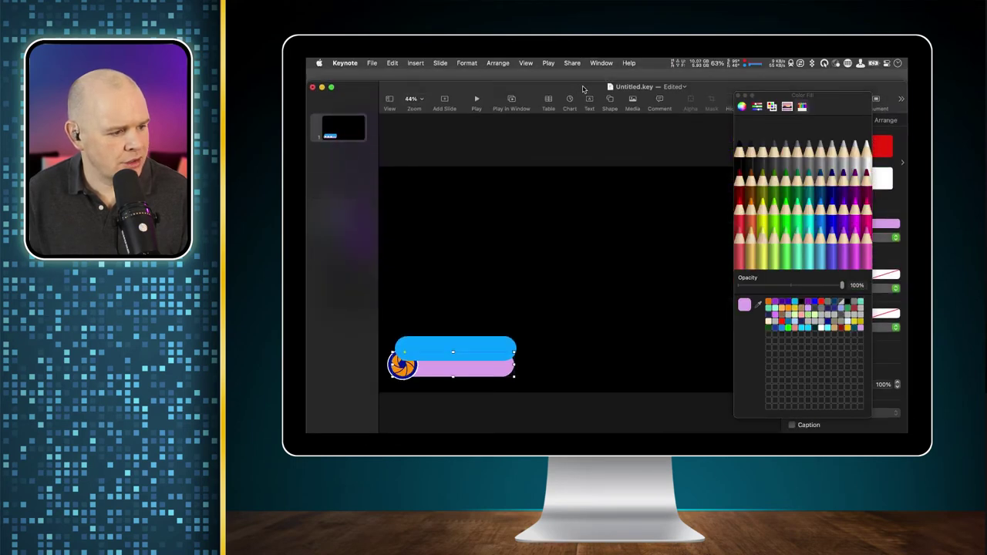
pyautogui.moveTo(830, 102); pyautogui.dragTo(848, 82)
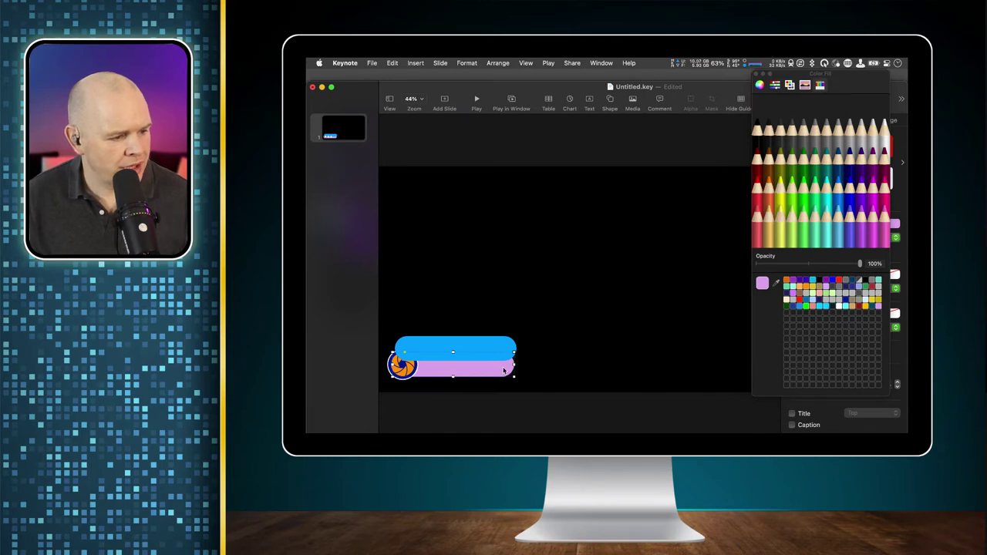
pyautogui.doubleClick(377, 88)
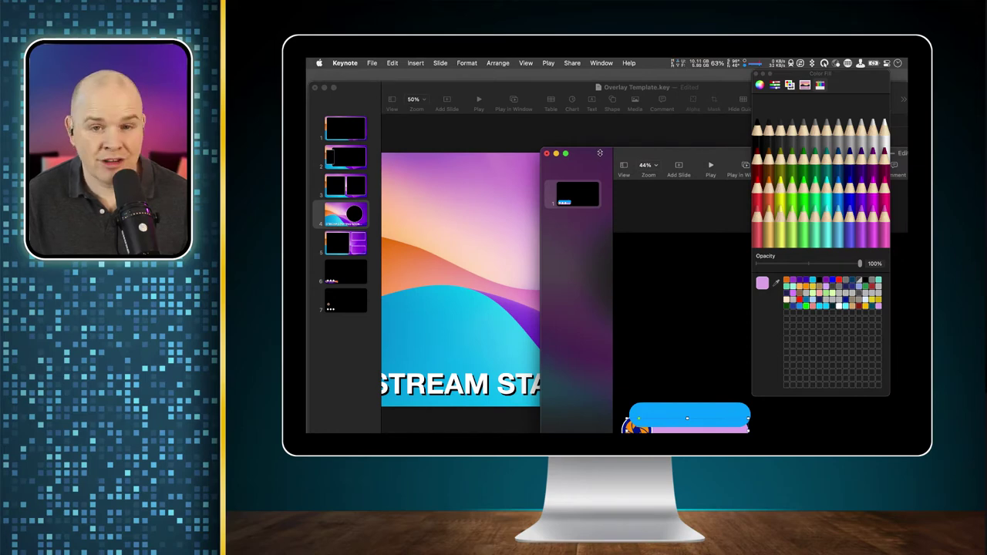
pyautogui.moveTo(600, 153); pyautogui.dragTo(551, 131)
pyautogui.doubleClick(551, 131)
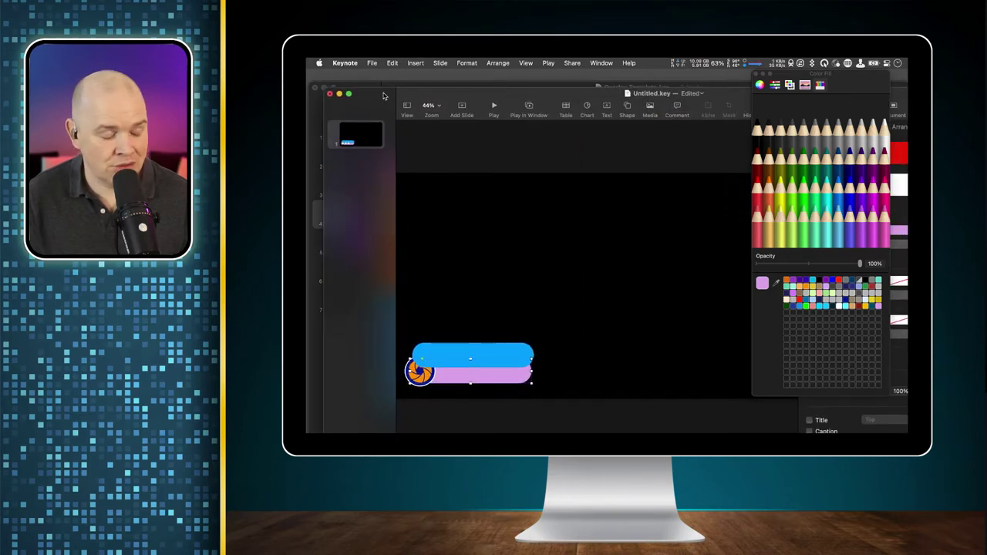
# Fill the lower bar with the saved dark purple and move the blue bar up clear of it.
pyautogui.click(801, 282)
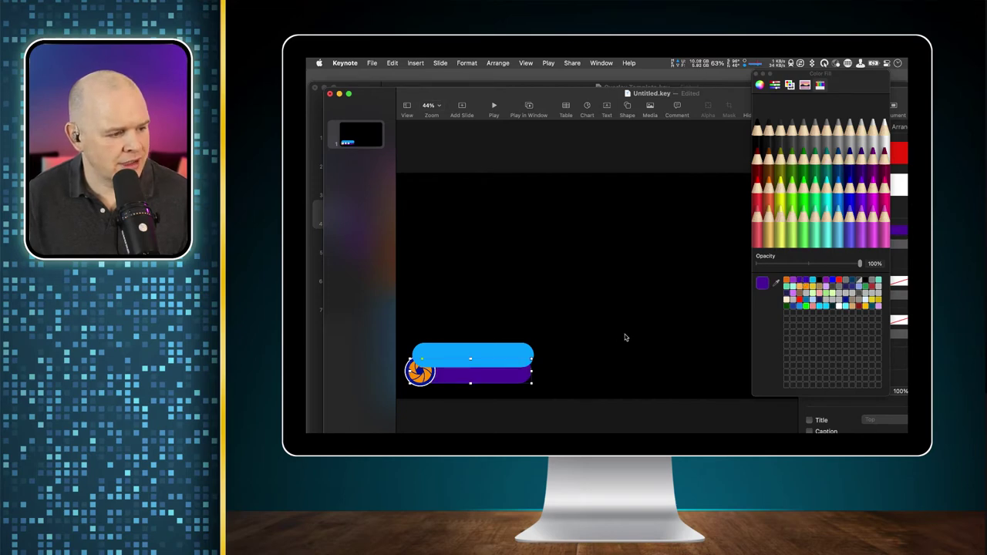
pyautogui.moveTo(524, 352); pyautogui.dragTo(530, 333)
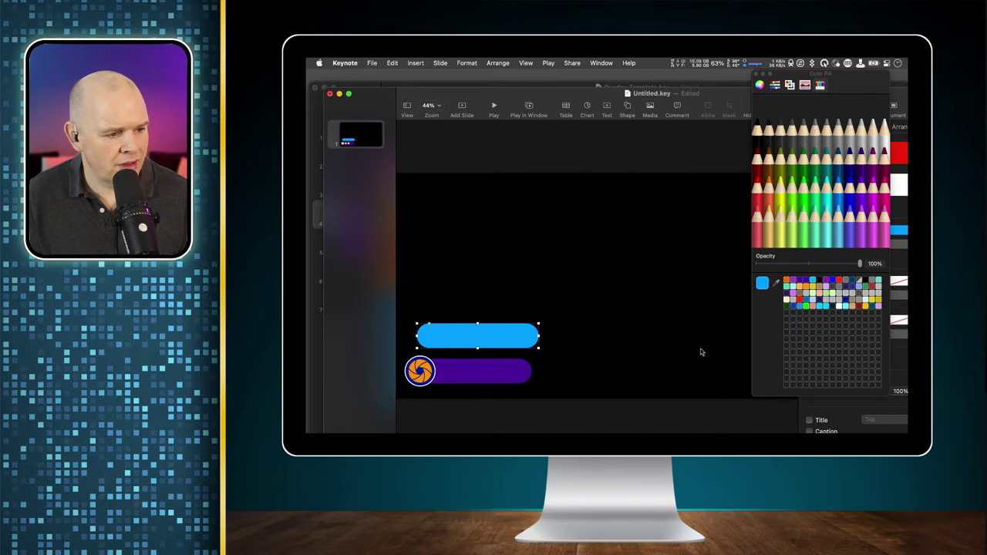
pyautogui.moveTo(852, 100); pyautogui.dragTo(776, 121)
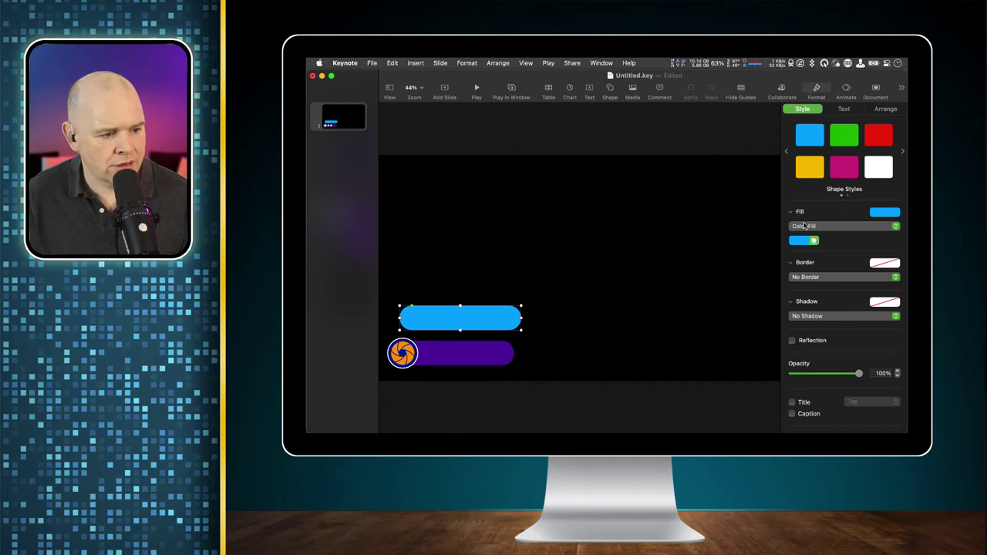
# Give the blue bar a white 5 pt line border.
pyautogui.click(808, 277)
pyautogui.click(807, 282)
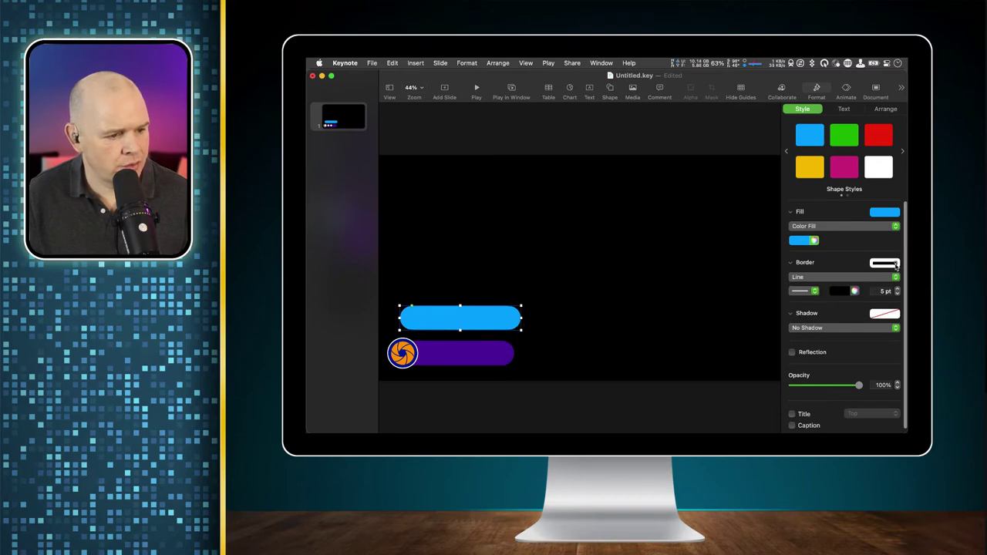
pyautogui.click(842, 291)
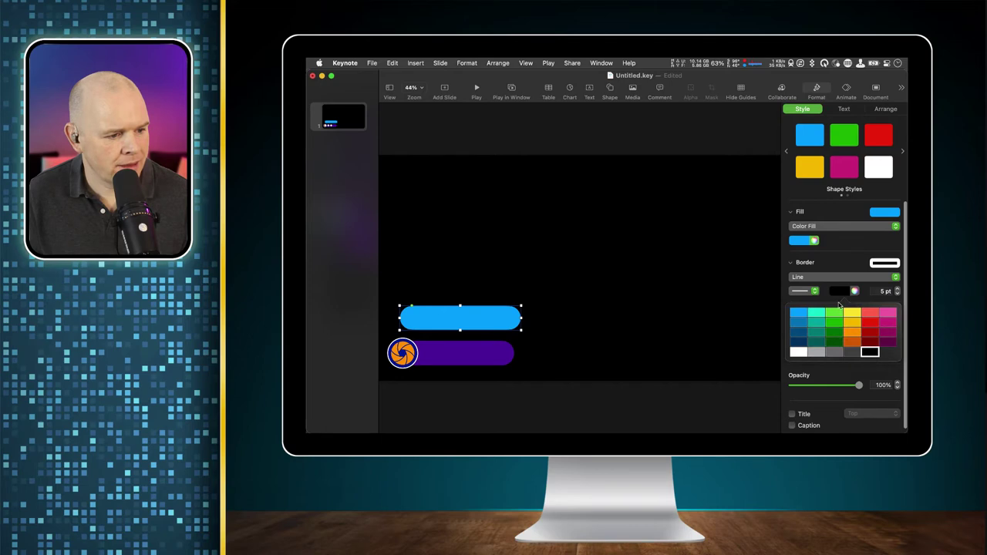
pyautogui.click(800, 351)
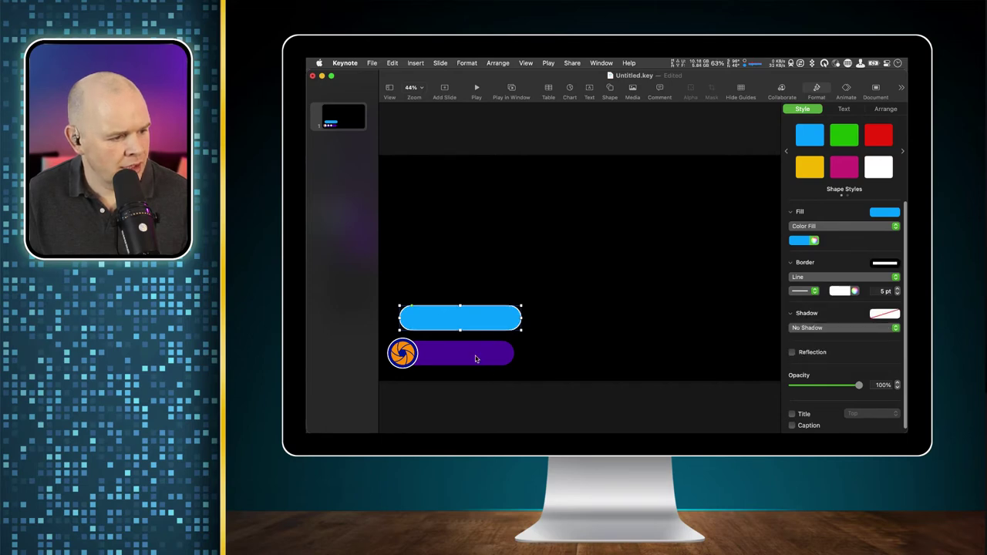
# Add a white 5 pt line border to the purple bar behind the logo.
pyautogui.click(475, 356)
pyautogui.click(825, 278)
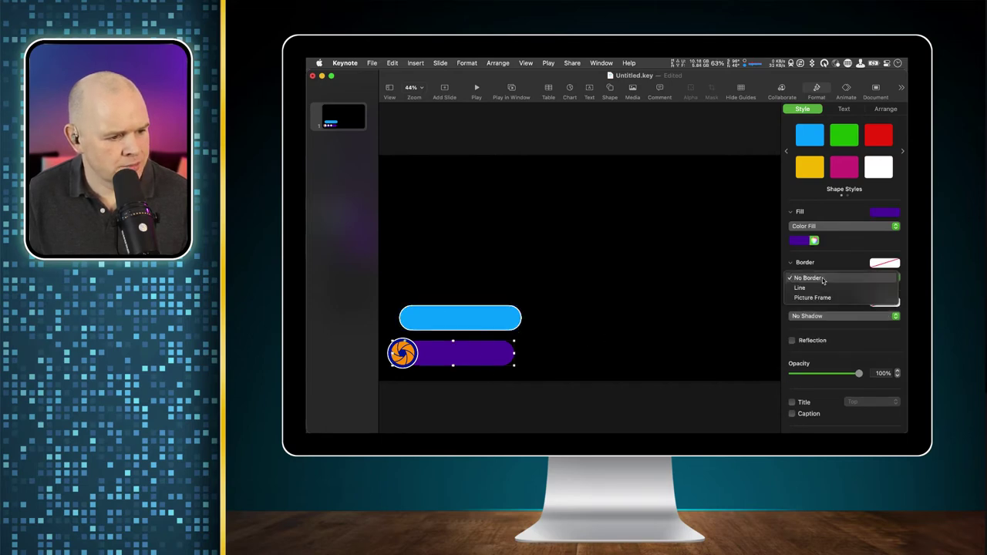
pyautogui.click(819, 288)
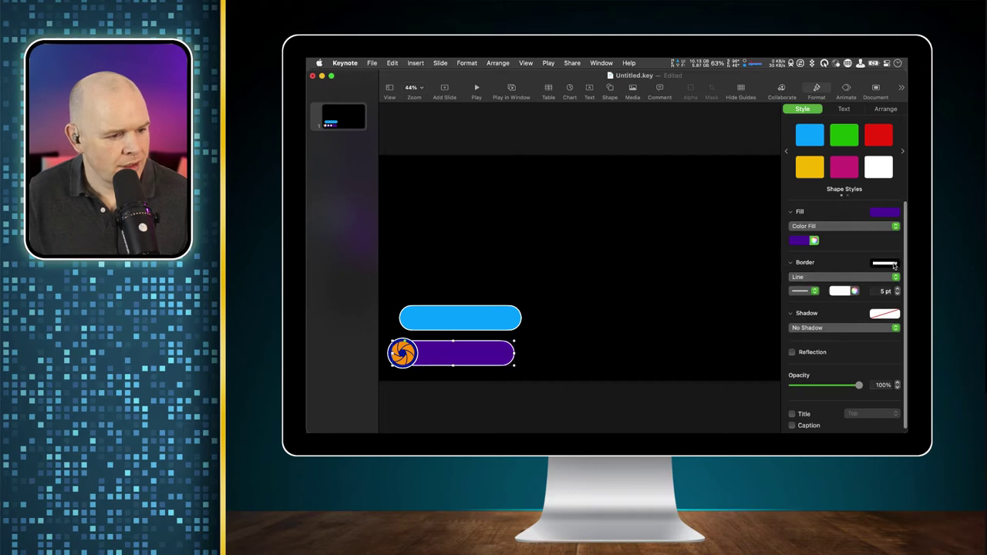
pyautogui.click(894, 265)
pyautogui.click(854, 250)
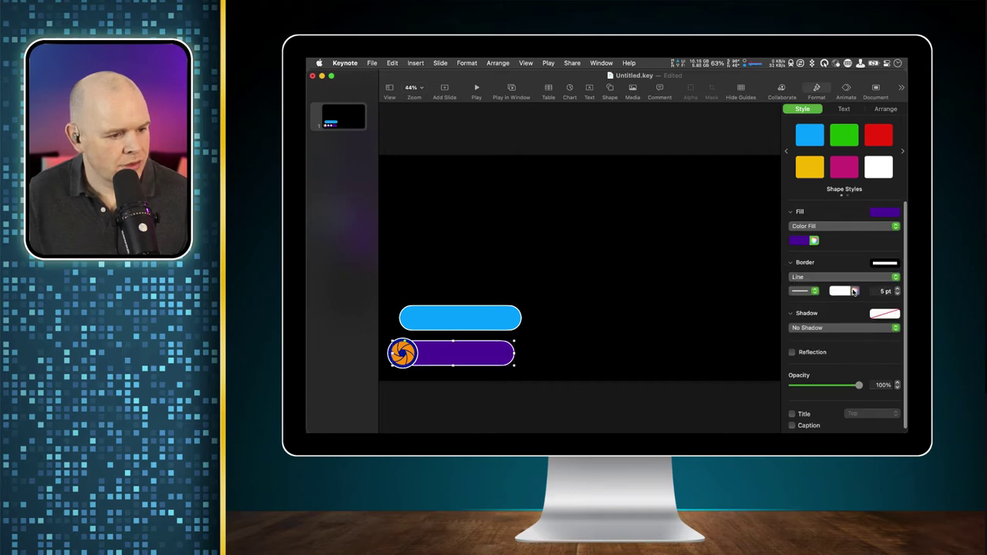
pyautogui.click(848, 291)
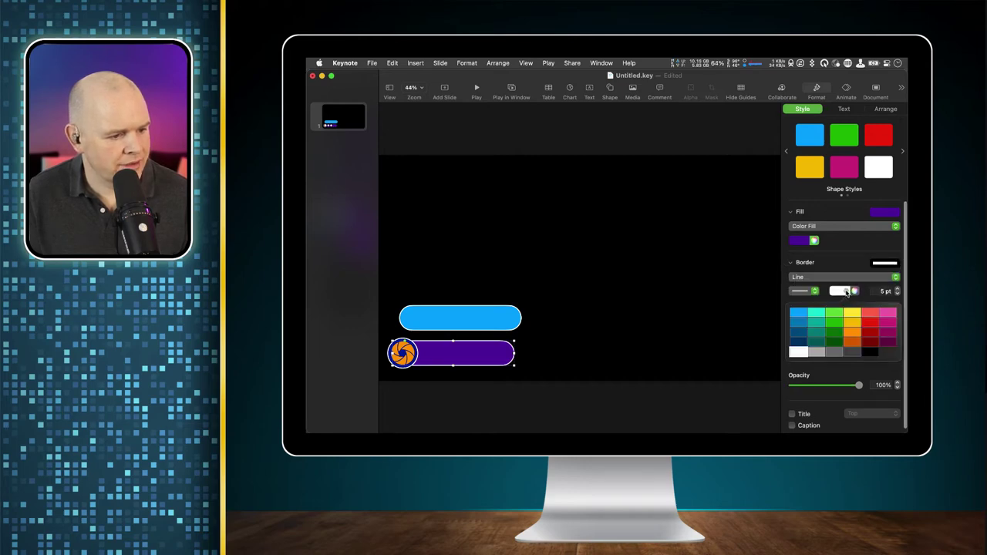
pyautogui.click(811, 355)
pyautogui.click(606, 353)
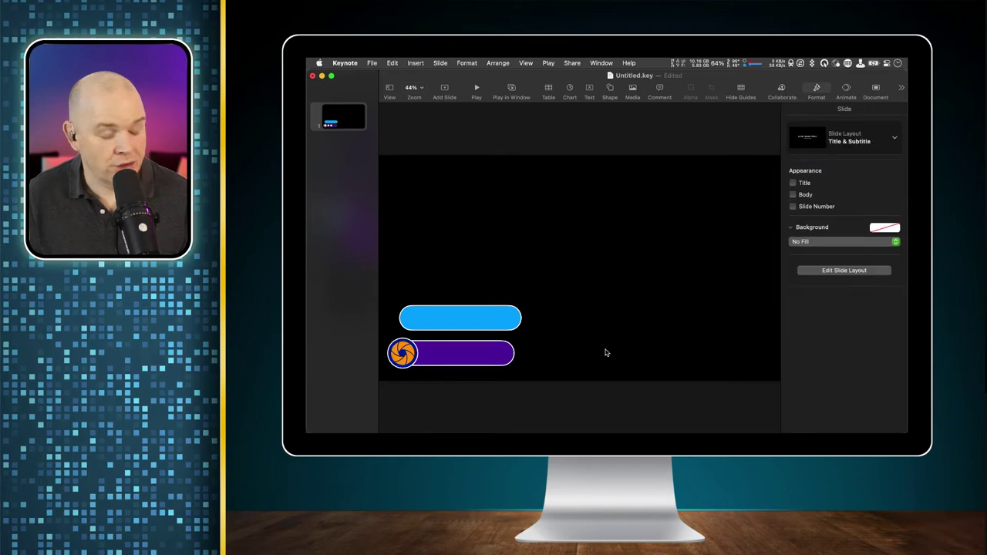
# Switch the purple bar to a gradient fill running from saved dark purple to lighter purple.
pyautogui.click(500, 355)
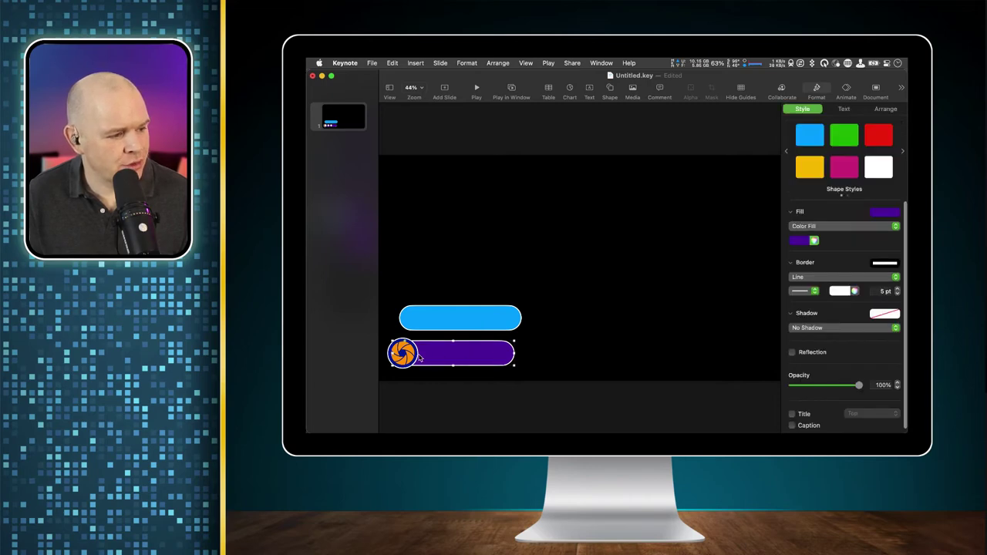
pyautogui.click(817, 228)
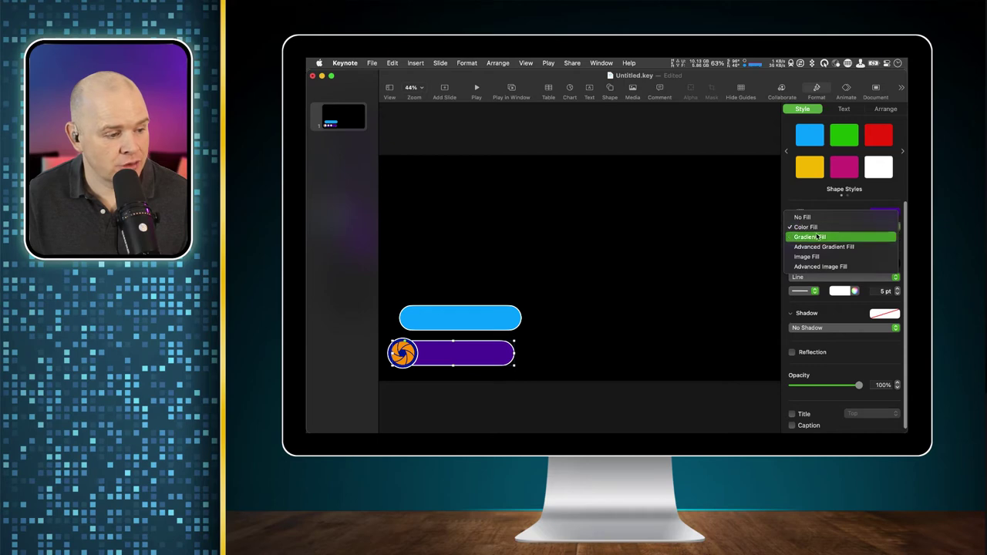
pyautogui.click(817, 237)
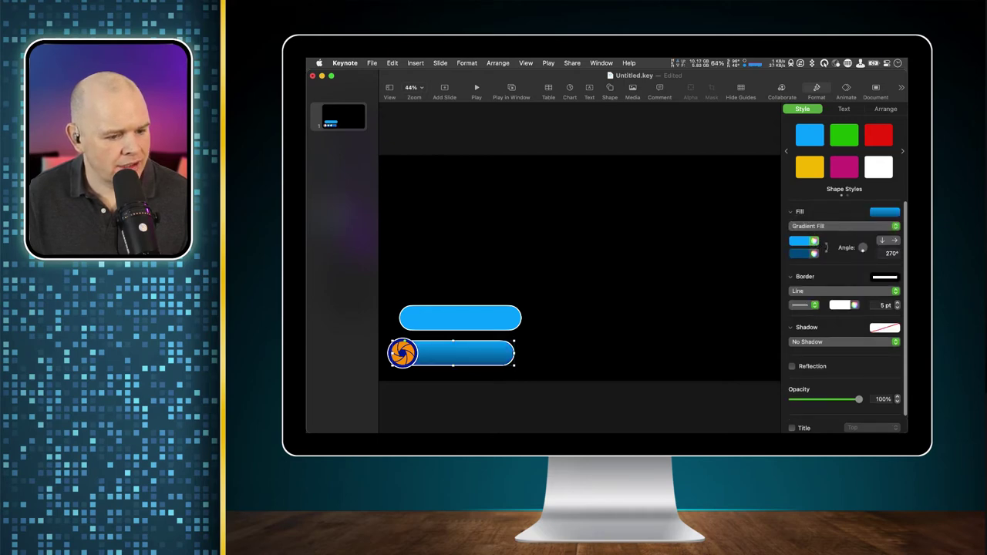
pyautogui.click(813, 242)
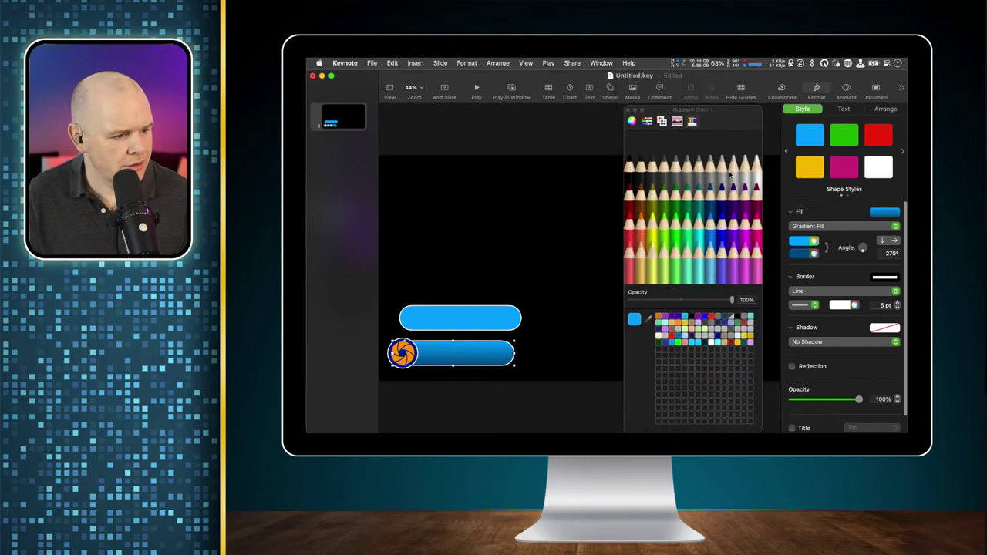
pyautogui.click(673, 319)
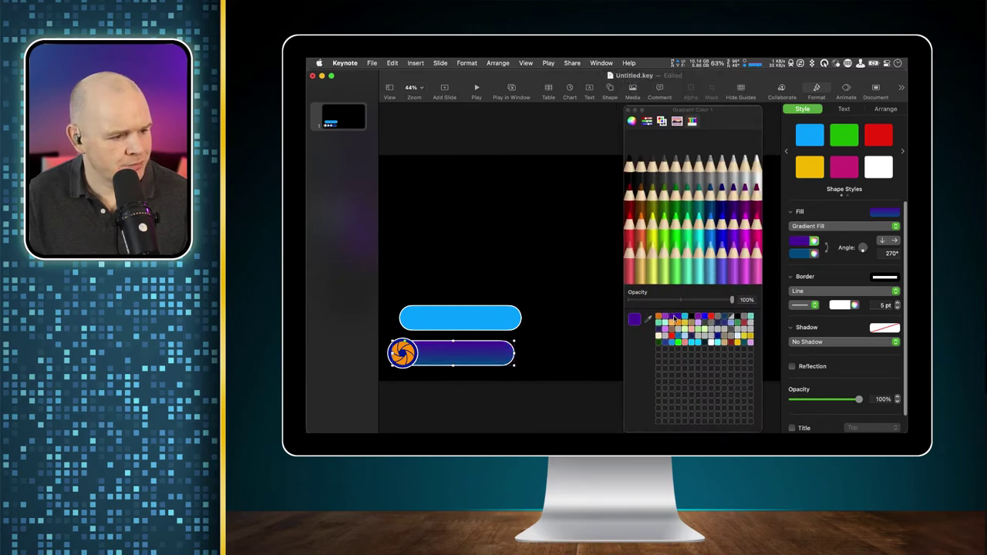
pyautogui.click(813, 254)
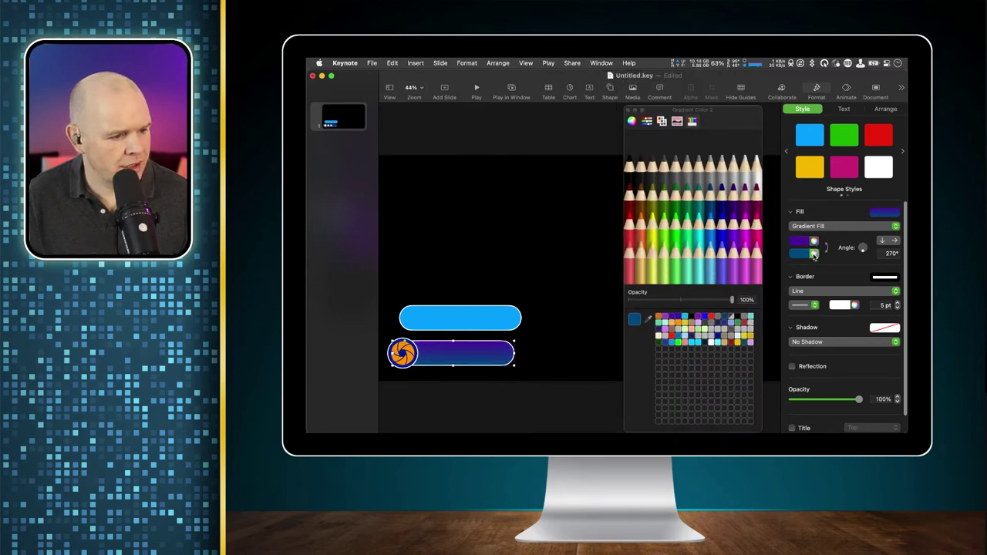
pyautogui.click(664, 320)
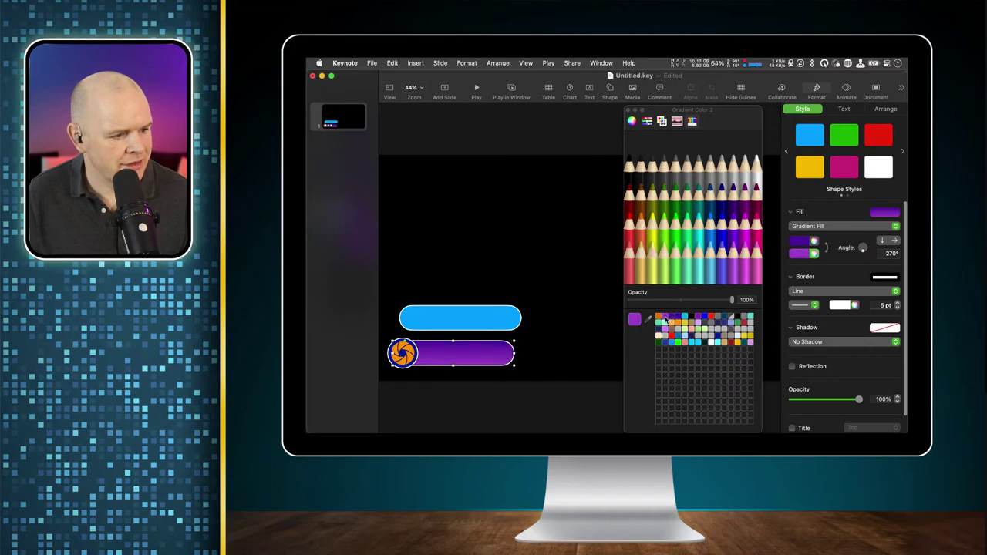
# Set the purple bar's gradient angle to 6.4° and change its first color to a saved deep blue-violet.
pyautogui.moveTo(862, 247); pyautogui.dragTo(873, 249)
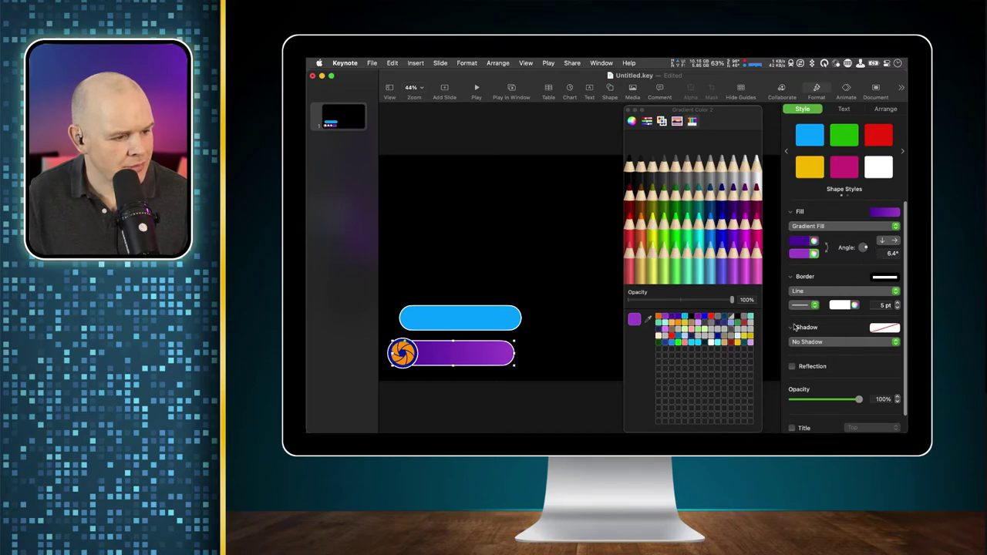
pyautogui.click(697, 316)
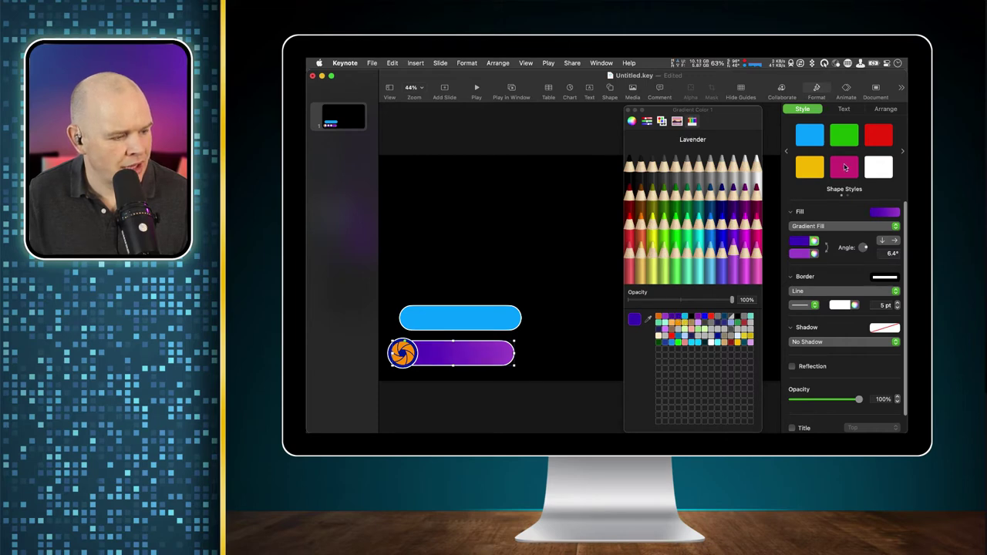
pyautogui.moveTo(739, 122)
pyautogui.mouseDown()
pyautogui.moveTo(760, 124)
pyautogui.moveTo(738, 123)
pyautogui.mouseUp()
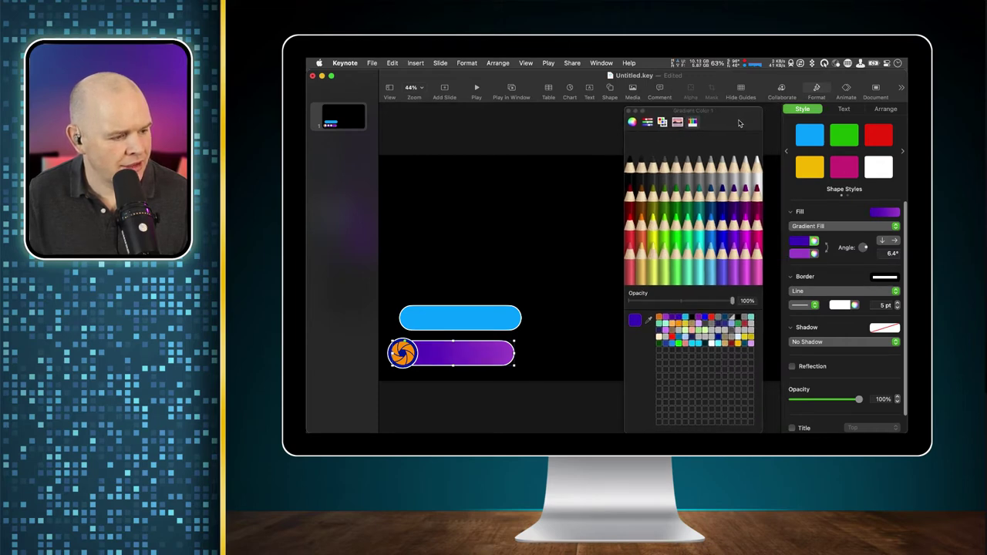
# Remove the blue bar's border and reshape it into a thin strip over the lower half of the purple bar.
pyautogui.click(486, 309)
pyautogui.moveTo(482, 317); pyautogui.dragTo(467, 353)
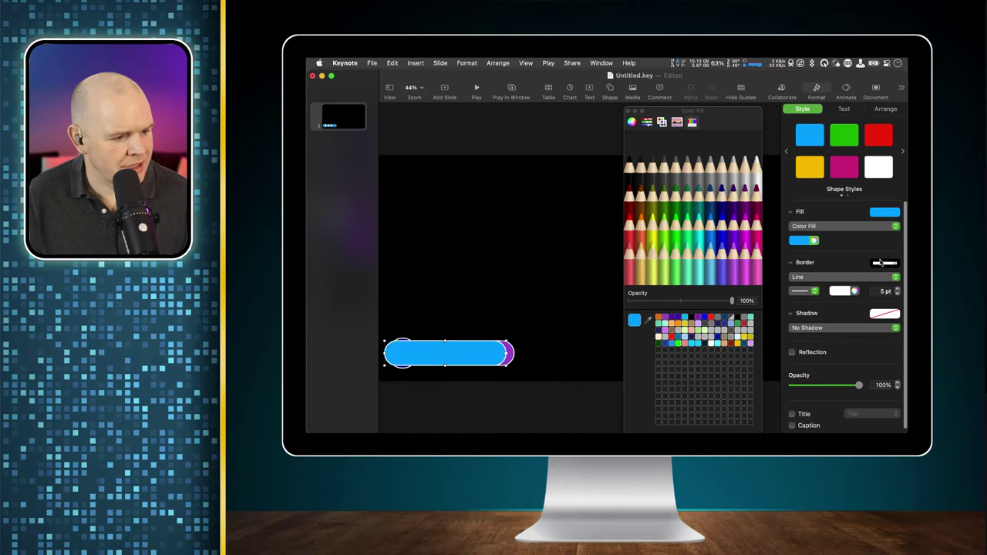
pyautogui.click(798, 277)
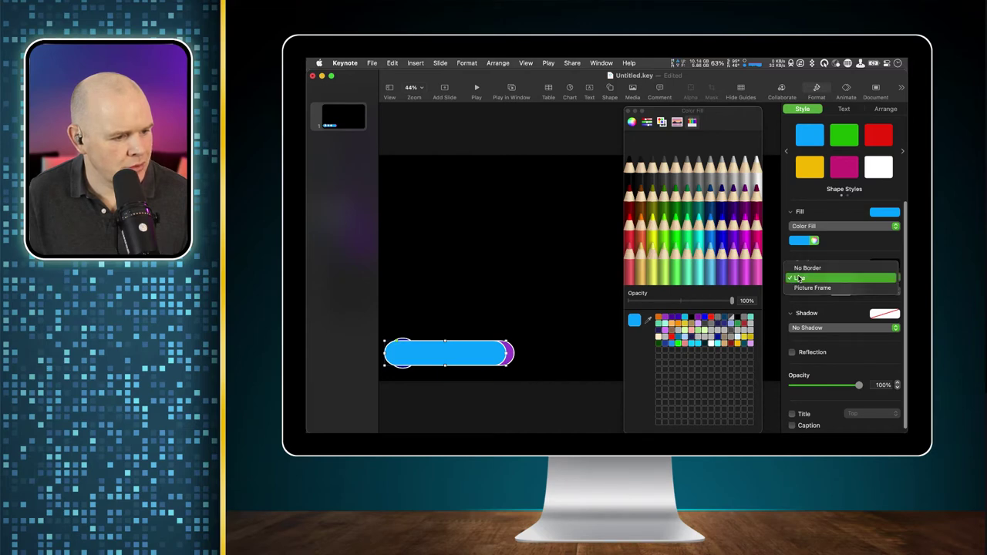
pyautogui.click(801, 268)
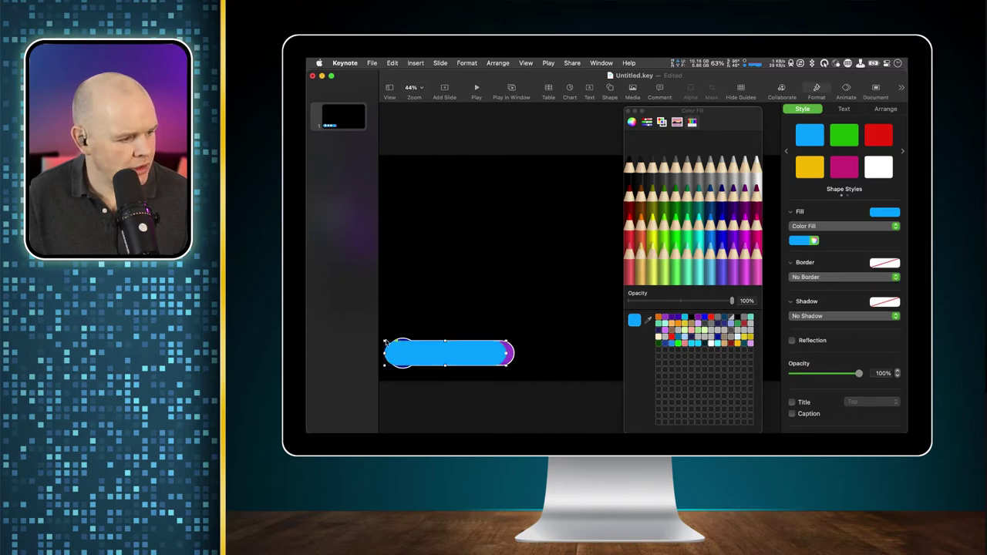
pyautogui.moveTo(385, 342); pyautogui.dragTo(506, 355)
pyautogui.moveTo(505, 354); pyautogui.dragTo(505, 354)
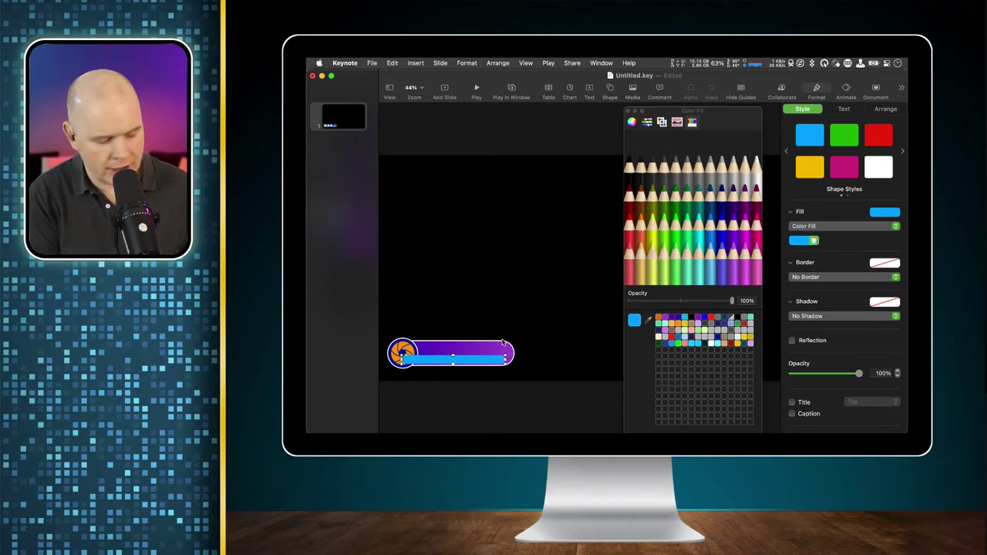
# Show only the slide at 75% zoom and shift the color picker away from the lower-third.
pyautogui.press('super+shift+period')
pyautogui.press('super+shift+period')
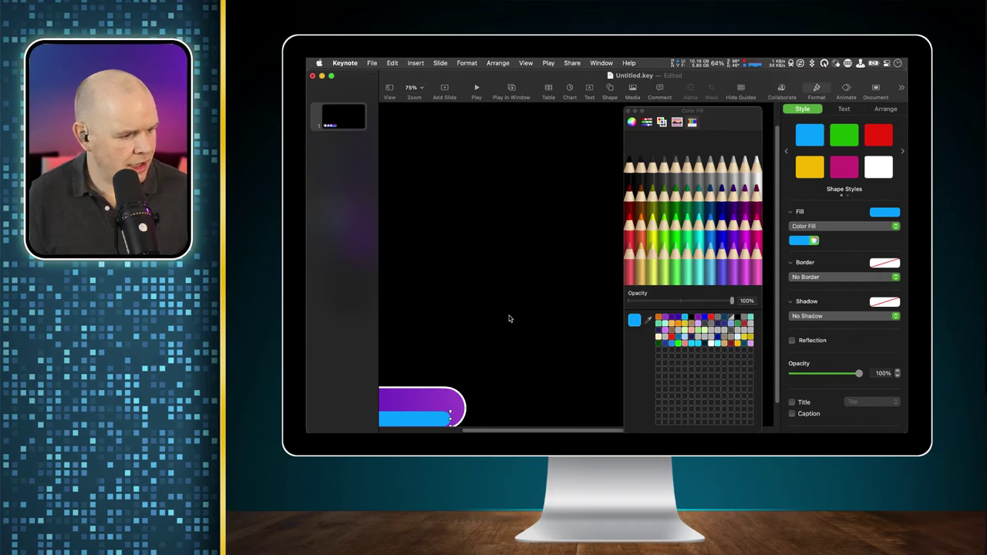
pyautogui.hscroll(-5, 511, 319)
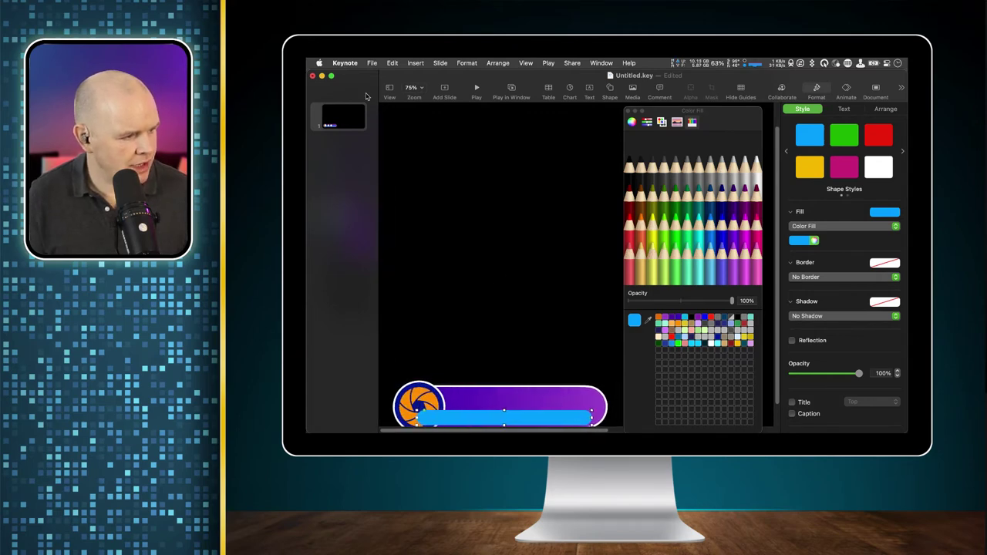
pyautogui.click(389, 89)
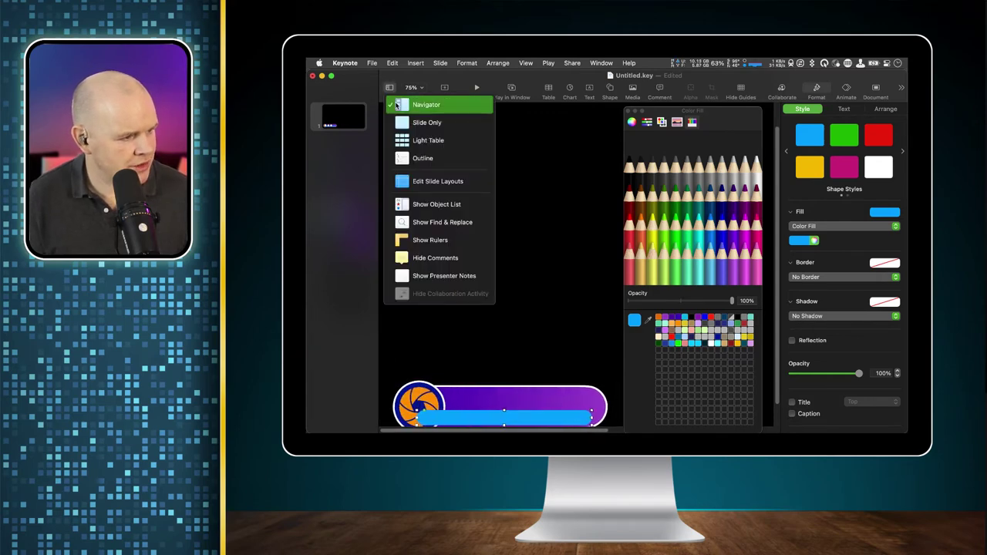
pyautogui.click(406, 127)
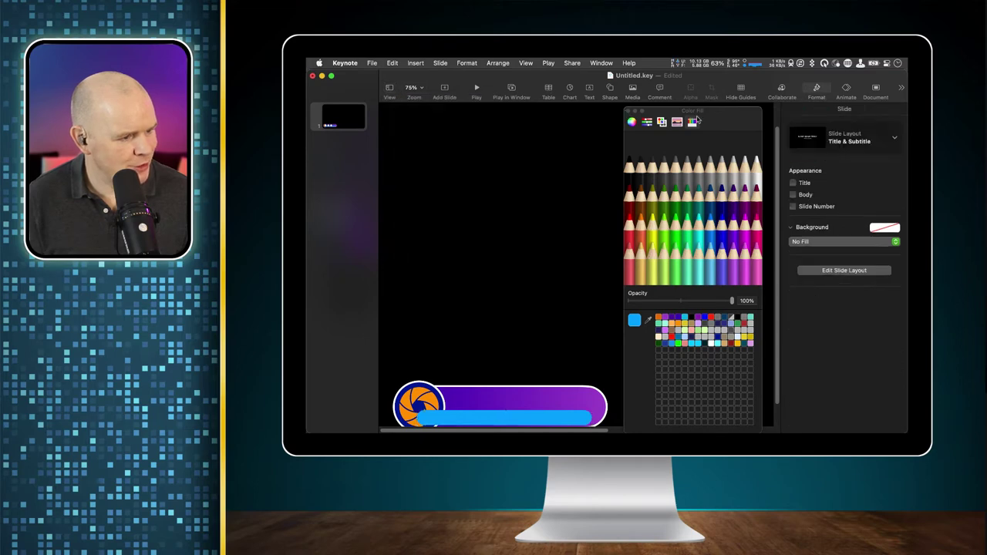
pyautogui.moveTo(707, 116); pyautogui.dragTo(735, 111)
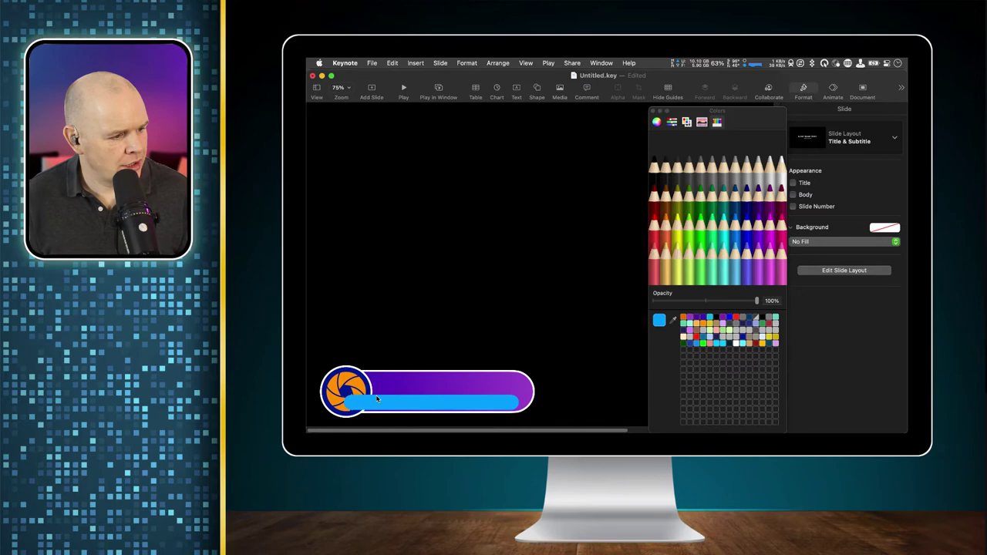
# Display the object list beside the slide and select the purple rounded rectangle beneath the logo in it.
pyautogui.click(349, 390)
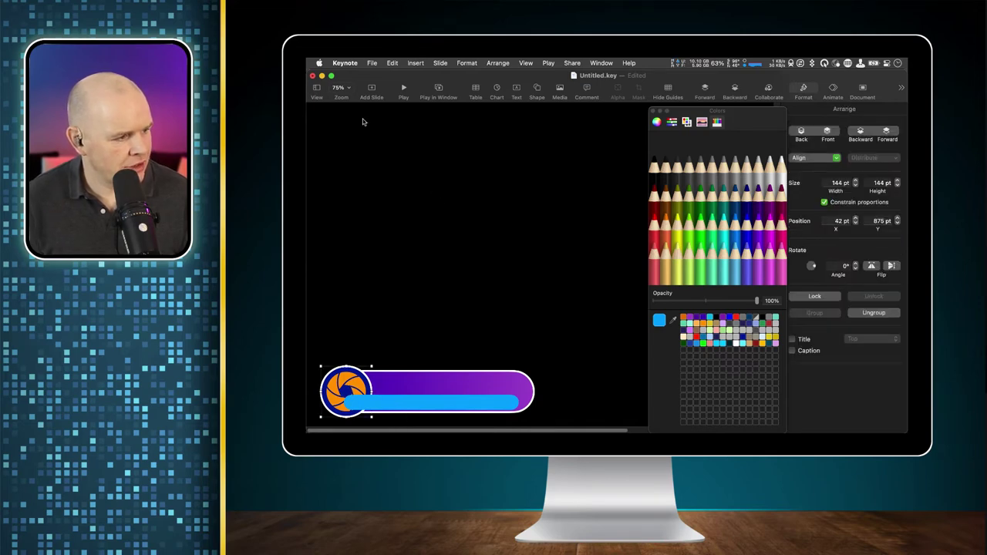
pyautogui.click(317, 89)
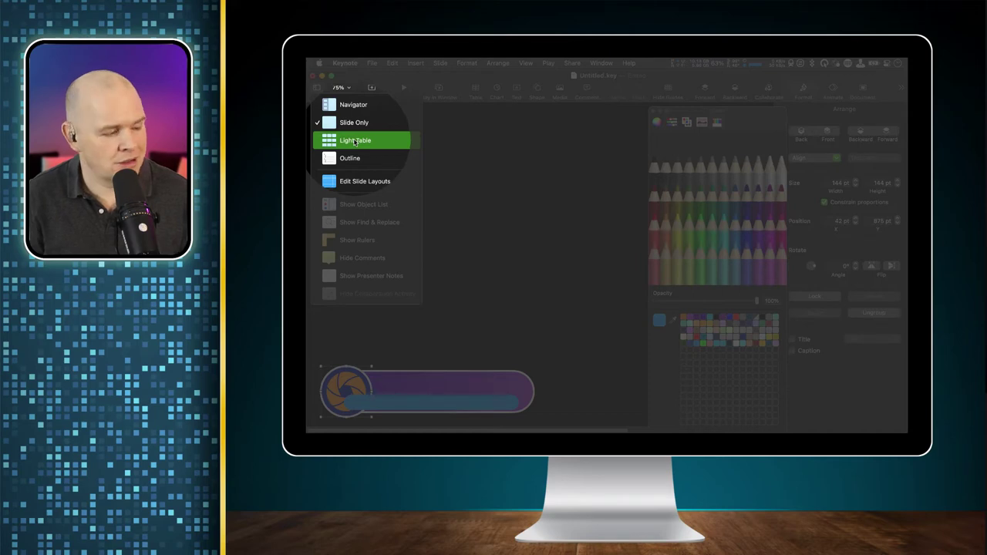
pyautogui.click(342, 204)
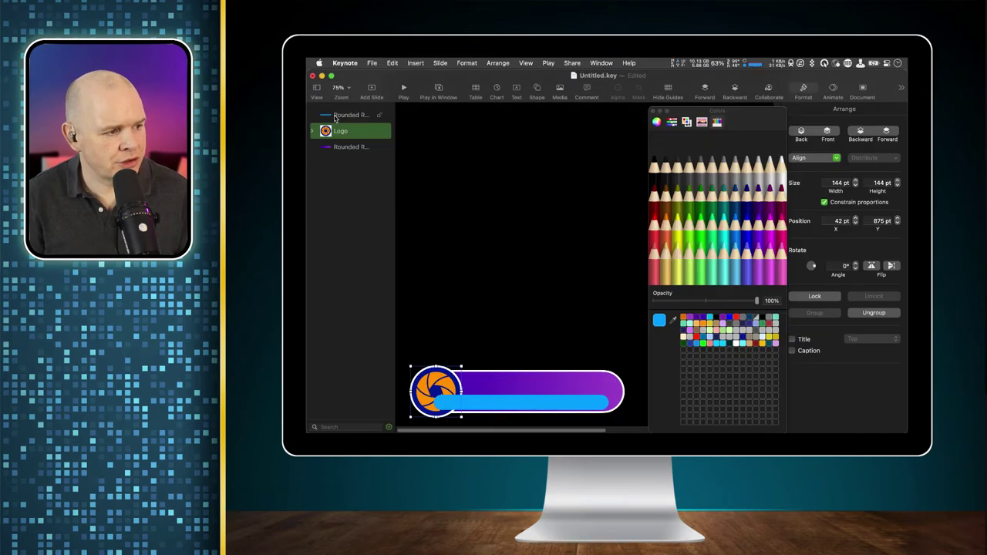
pyautogui.click(313, 132)
pyautogui.click(313, 132)
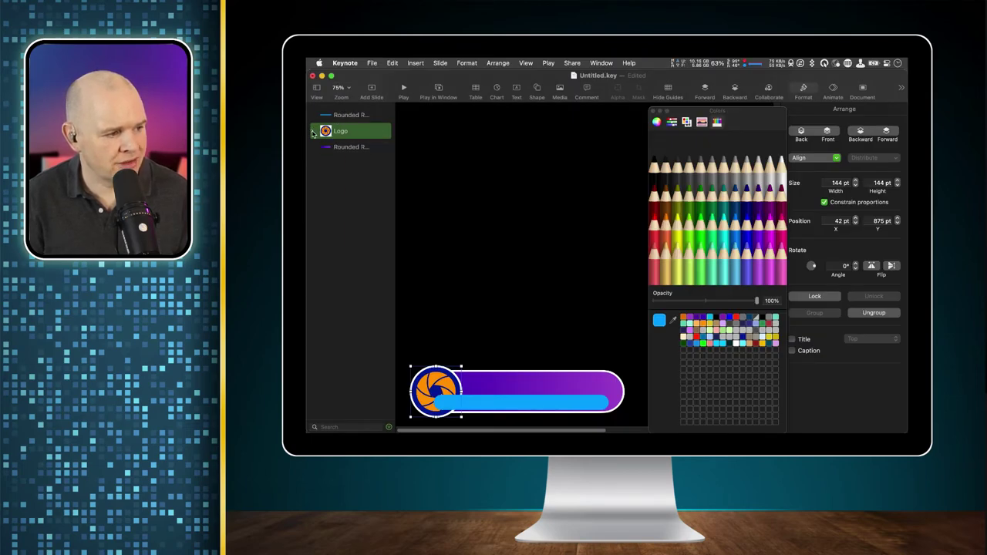
pyautogui.click(336, 151)
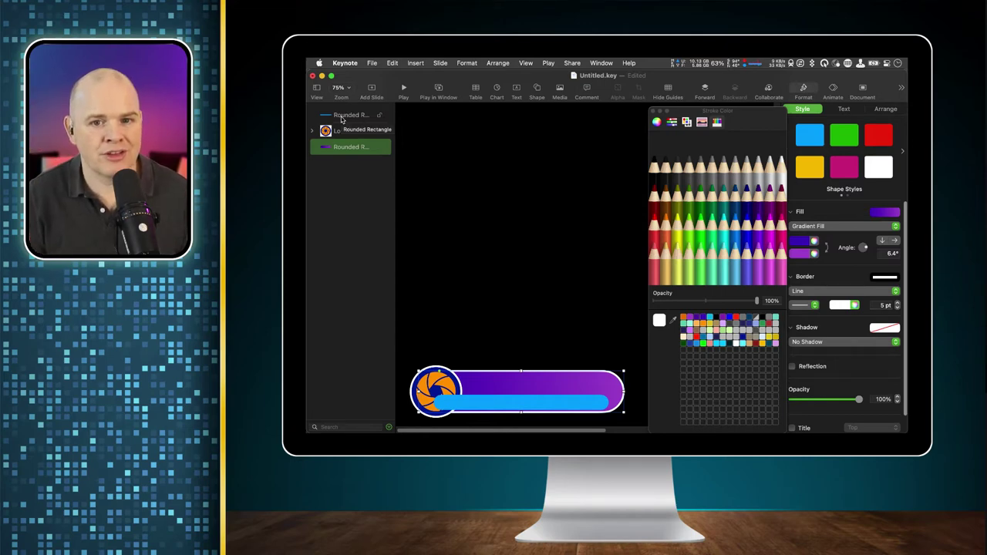
# Reorder the object list so the blue strip sits between the ungrouped-level Logo and the purple bar, and collapse the Logo group.
pyautogui.moveTo(347, 115); pyautogui.dragTo(343, 135)
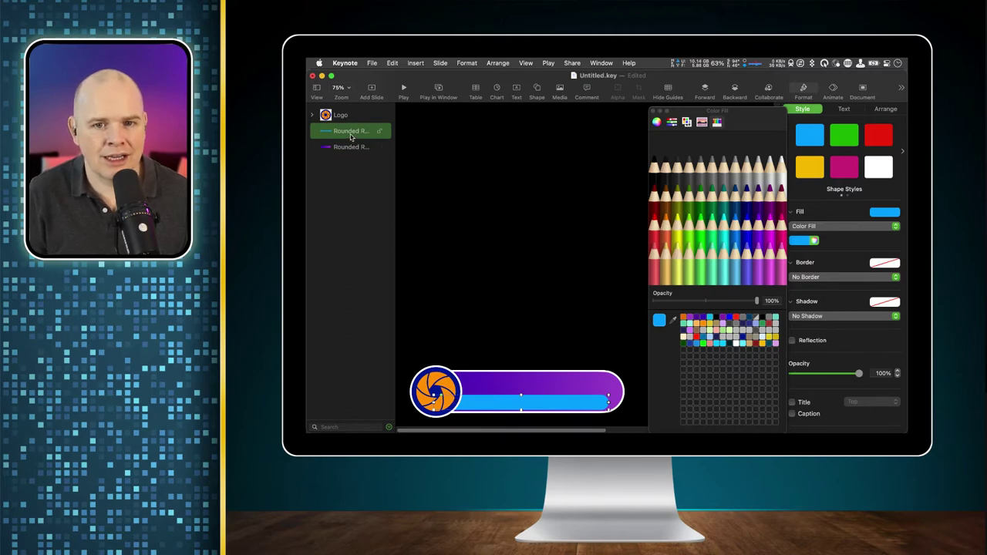
pyautogui.moveTo(351, 136)
pyautogui.mouseDown()
pyautogui.moveTo(348, 150)
pyautogui.moveTo(347, 129)
pyautogui.mouseUp()
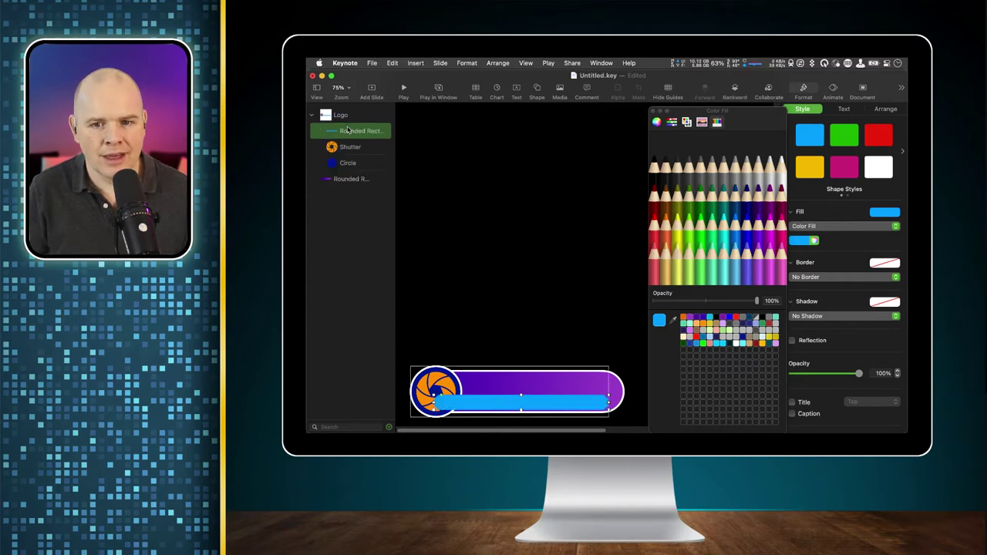
pyautogui.moveTo(351, 126); pyautogui.dragTo(338, 189)
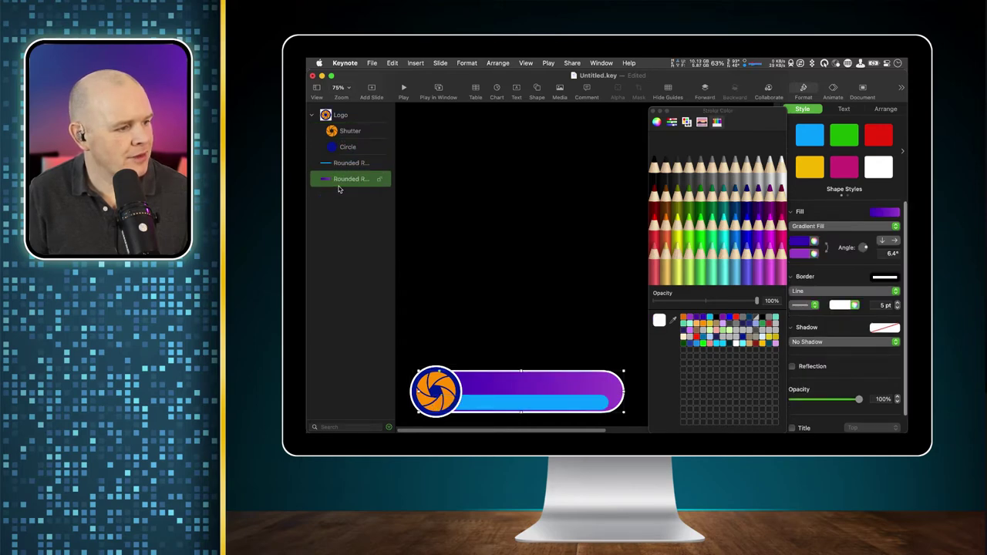
pyautogui.click(311, 116)
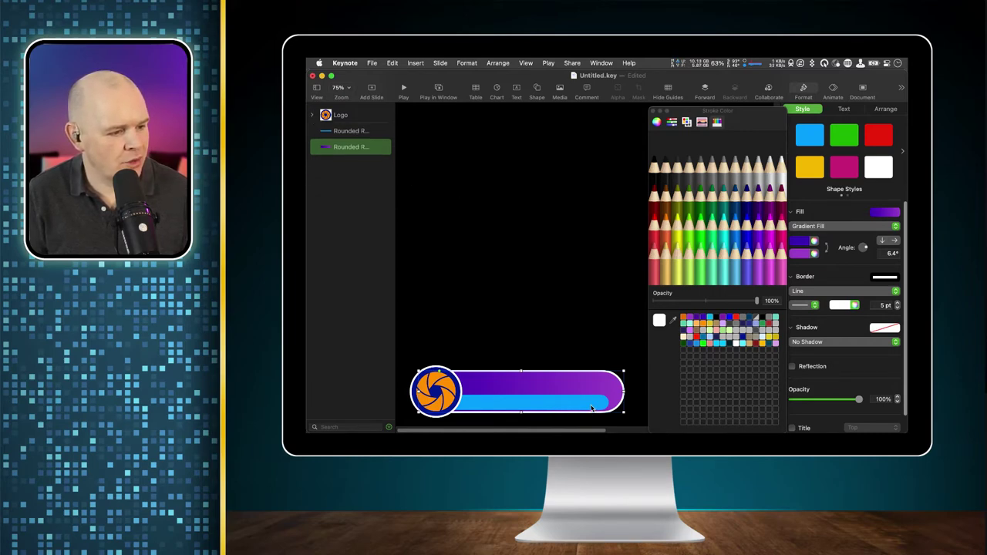
pyautogui.click(683, 321)
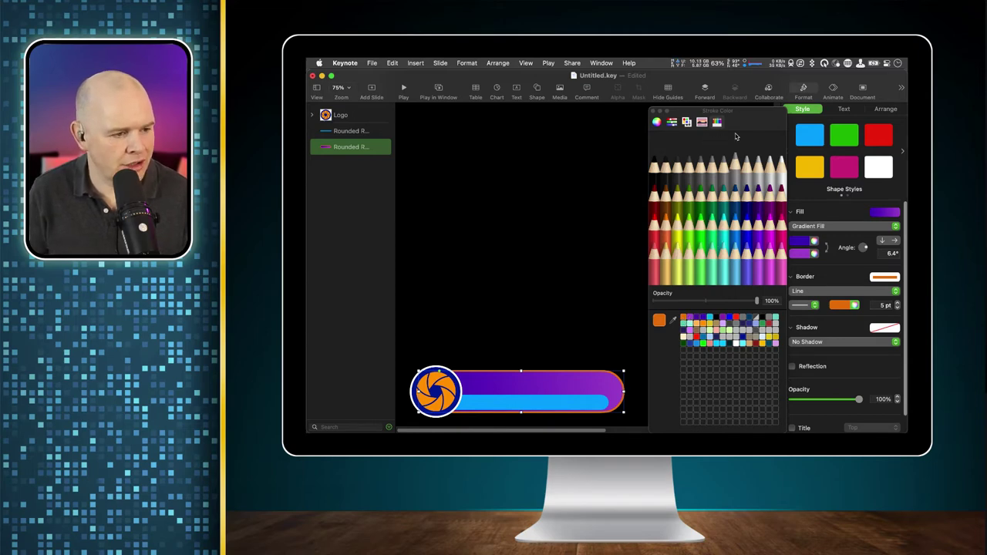
pyautogui.moveTo(744, 117); pyautogui.dragTo(737, 110)
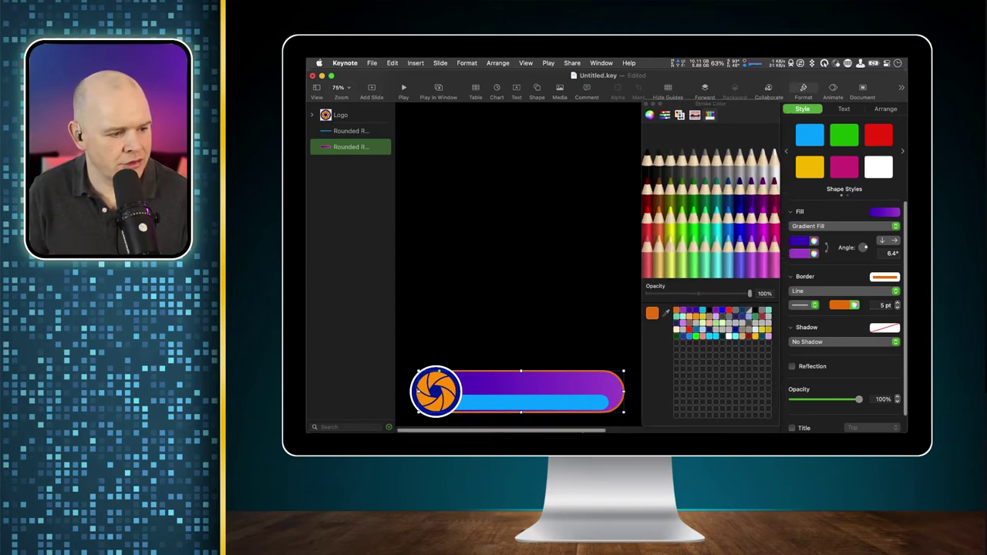
pyautogui.moveTo(596, 392)
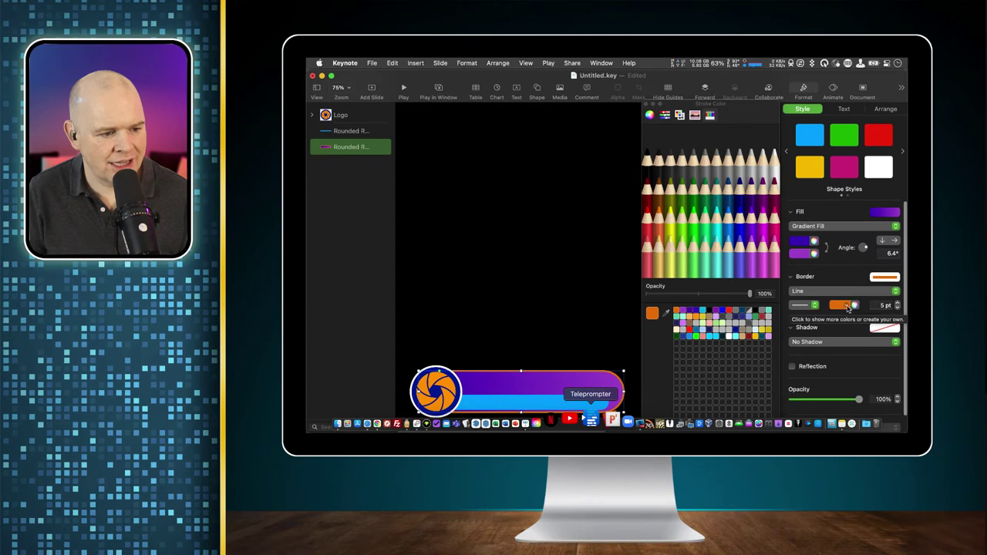
pyautogui.click(845, 306)
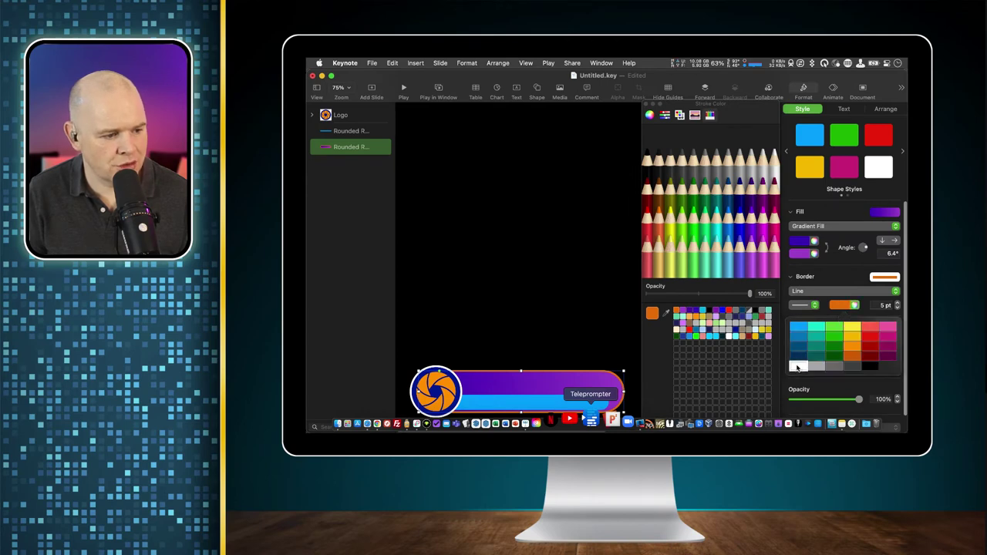
pyautogui.click(797, 368)
# Change the blue strip's fill to a saved cyan and nudge the strip slightly down within the purple bar.
pyautogui.click(558, 391)
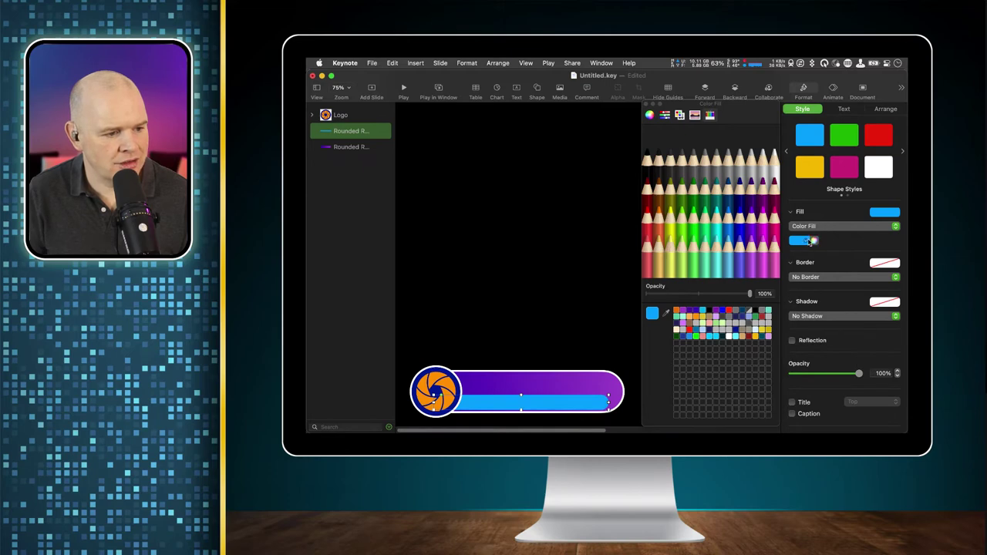
pyautogui.click(814, 241)
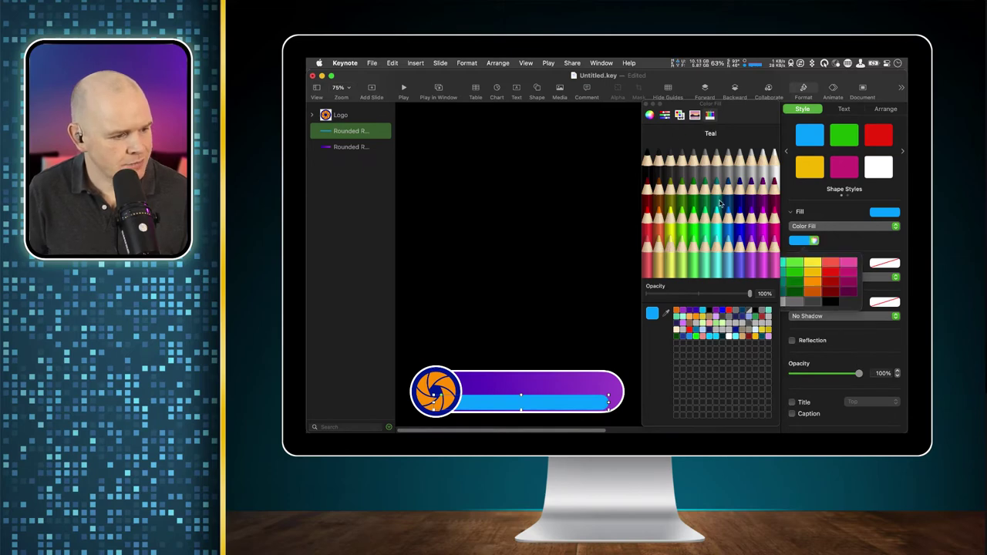
pyautogui.click(704, 311)
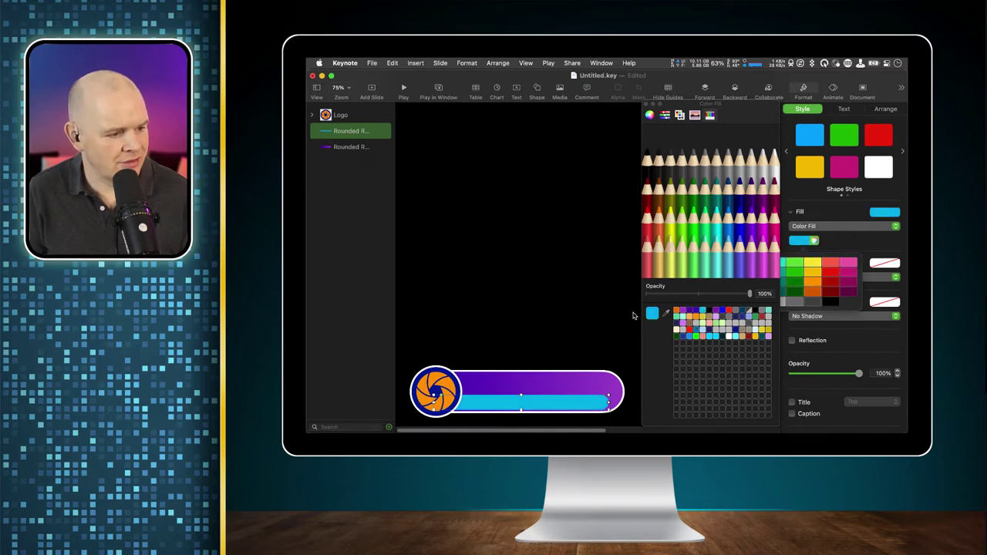
pyautogui.click(573, 293)
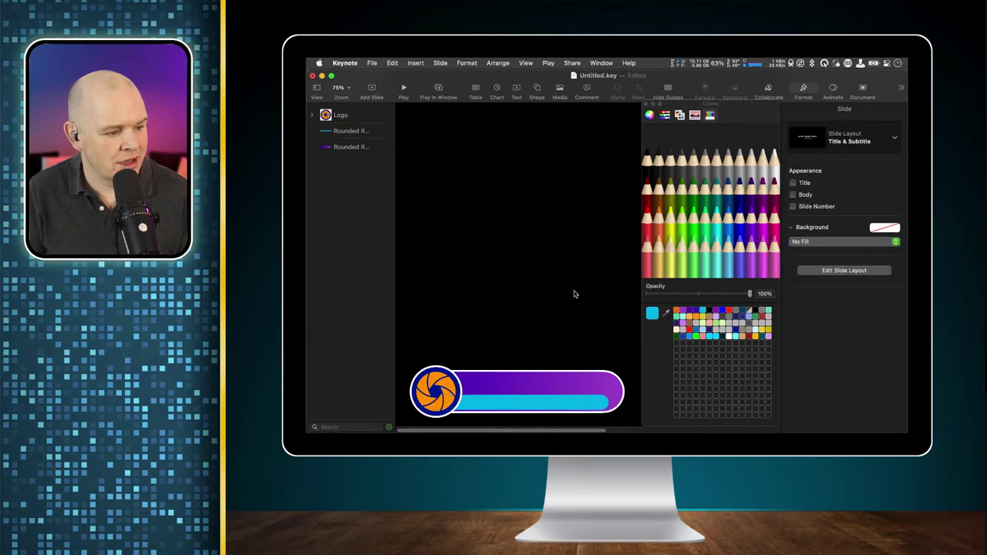
pyautogui.click(577, 407)
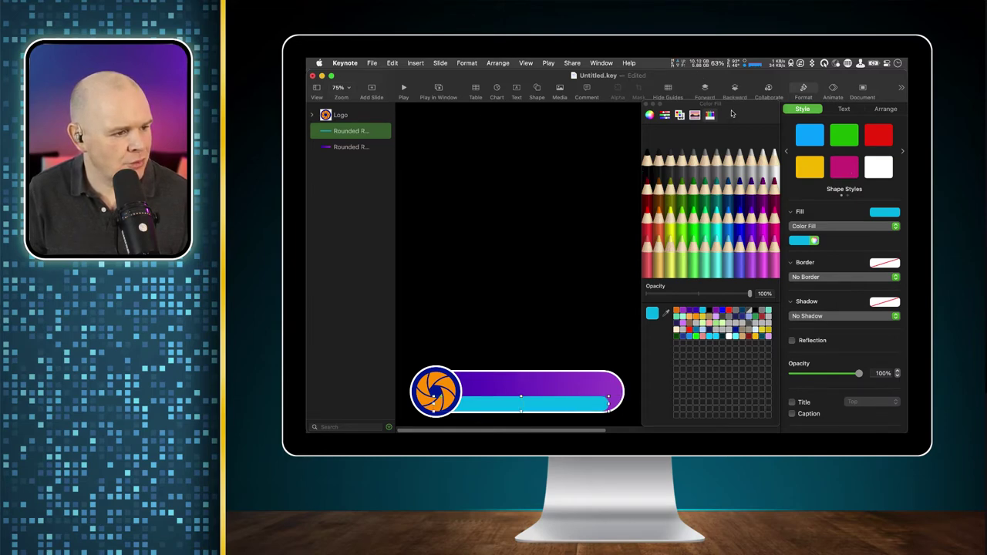
# Add a text box reading "Your Awesome Name" and place it on the purple bar's upper half, beside the logo.
pyautogui.moveTo(730, 108); pyautogui.dragTo(771, 125)
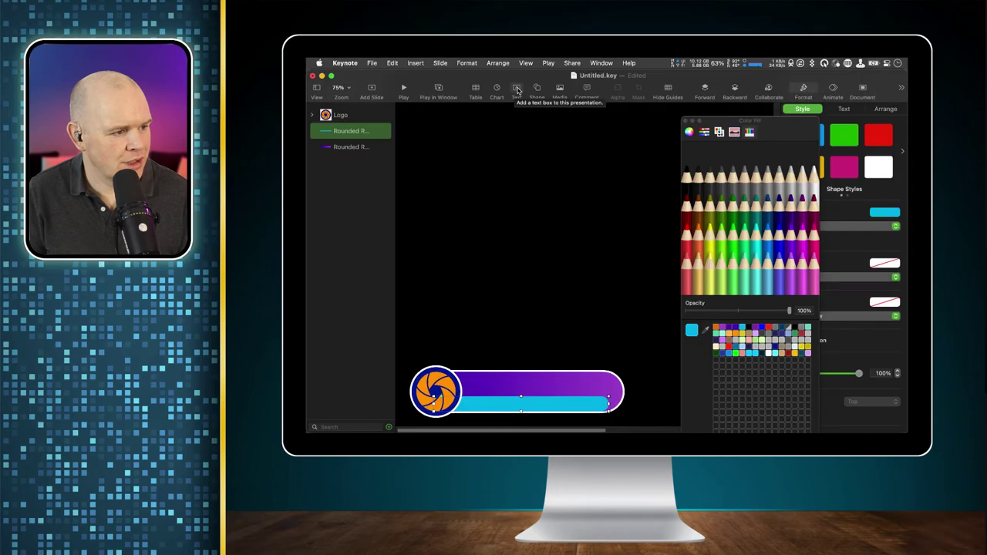
pyautogui.click(516, 89)
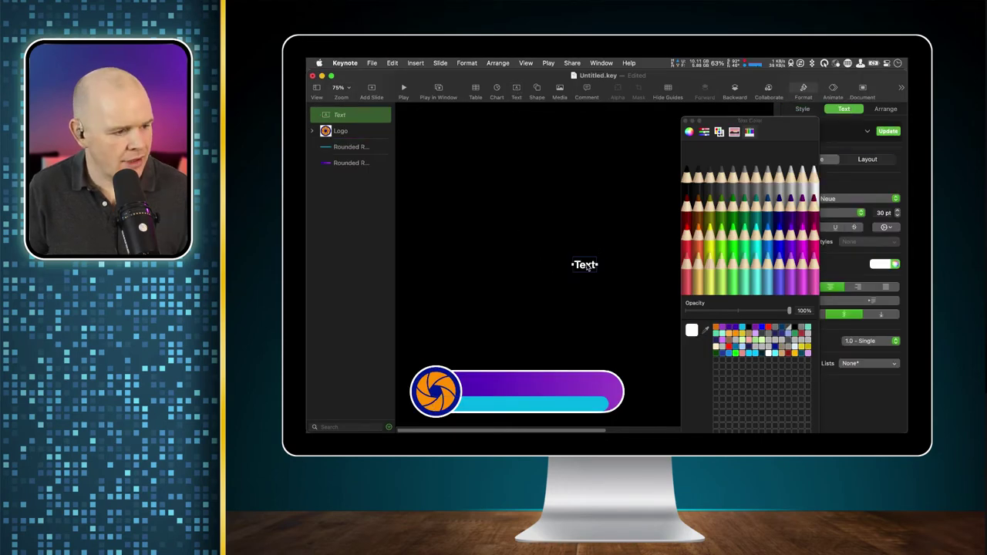
pyautogui.doubleClick(586, 266)
pyautogui.press('BackSpace')
pyautogui.write('Y')
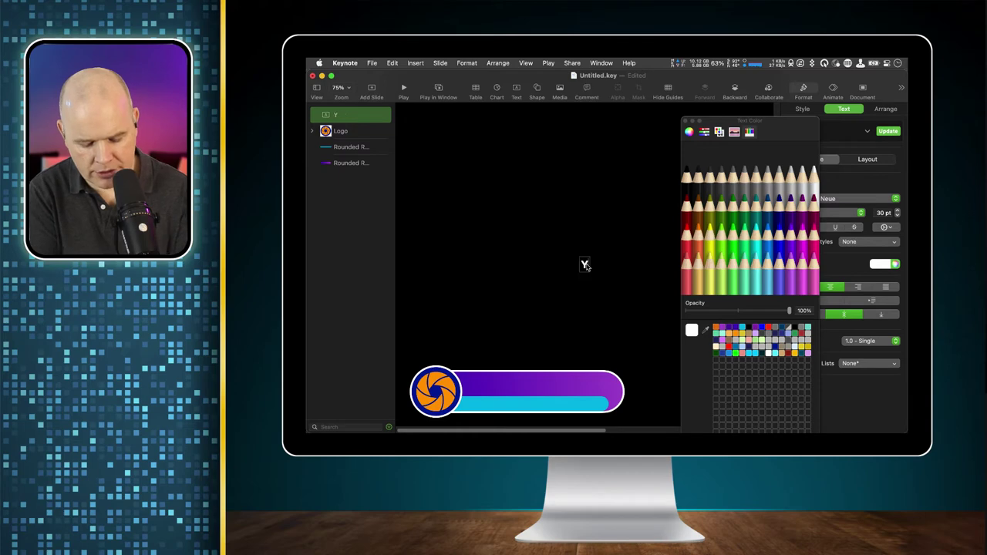
pyautogui.write('our Awesome Name')
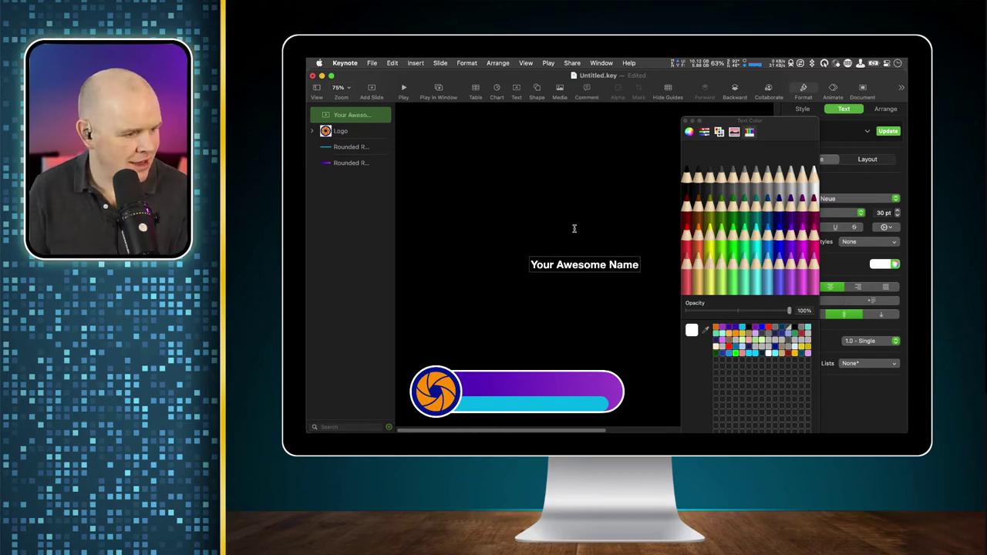
pyautogui.click(566, 276)
pyautogui.moveTo(564, 273); pyautogui.dragTo(509, 389)
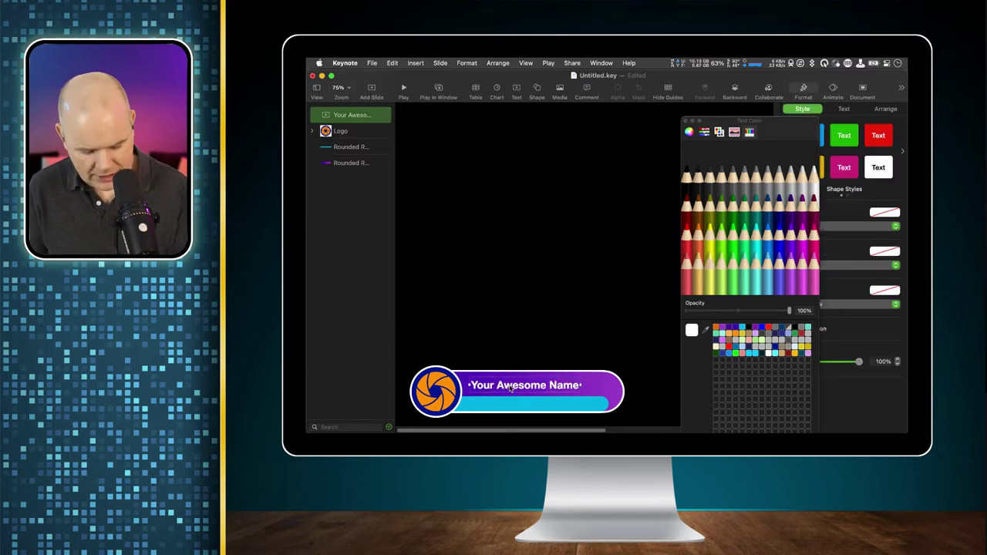
# Duplicate the name text onto the cyan strip and change the copy's wording to "Chief You Tuber".
pyautogui.moveTo(510, 390); pyautogui.dragTo(510, 407)
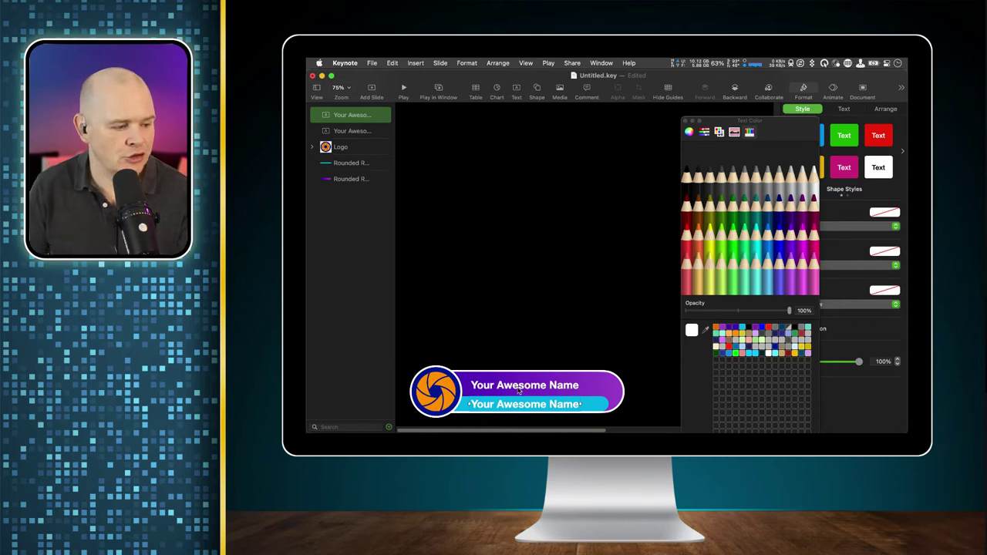
pyautogui.doubleClick(509, 404)
pyautogui.moveTo(472, 404); pyautogui.dragTo(583, 408)
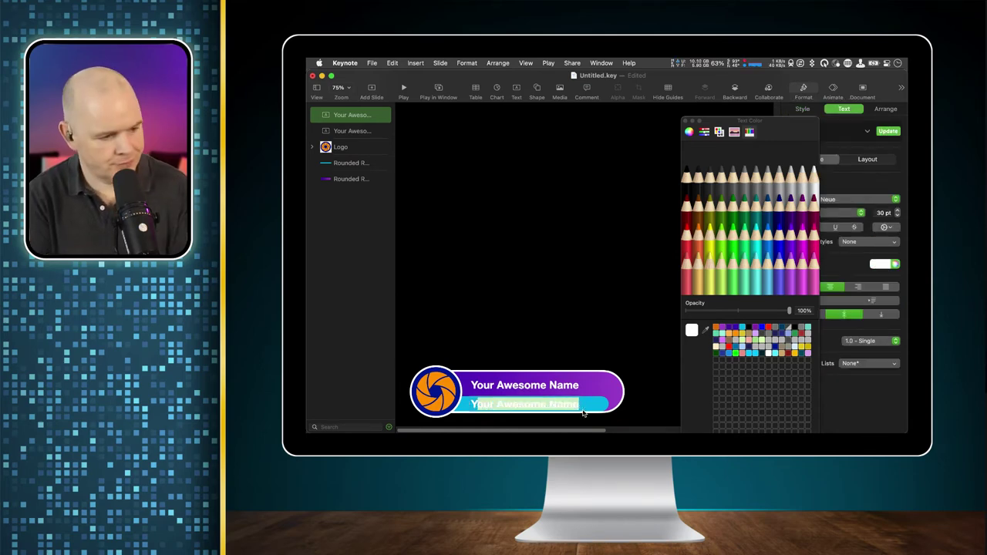
pyautogui.press('BackSpace')
pyautogui.write('C')
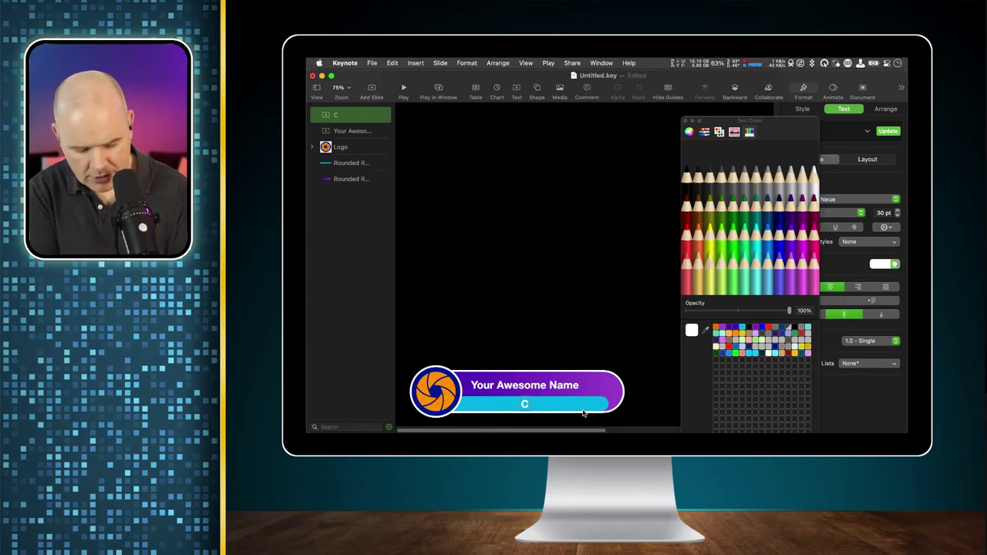
pyautogui.write('hief You Tuber')
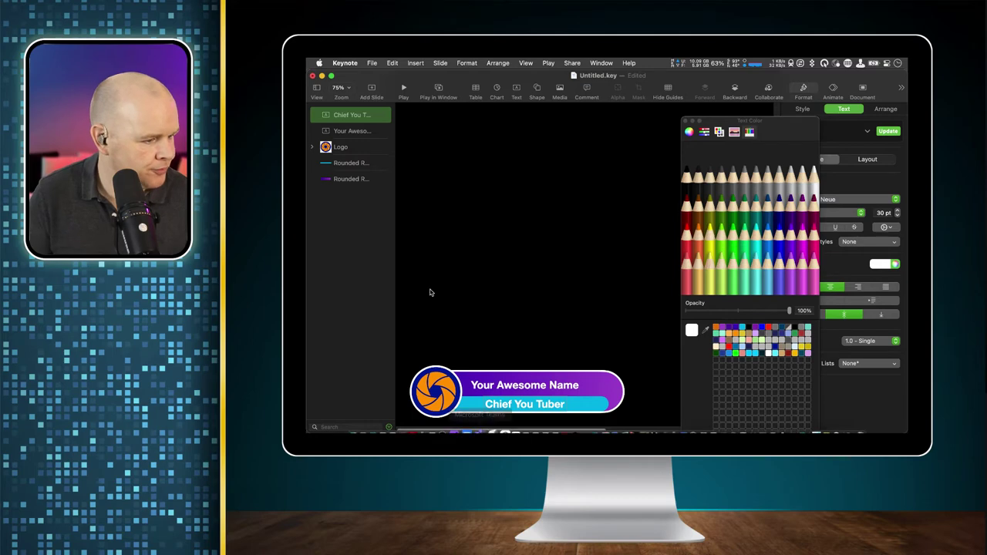
pyautogui.click(535, 284)
# Close the color picker and left-align the text in both the "Chief You Tuber" and "Your Awesome Name" boxes.
pyautogui.click(524, 405)
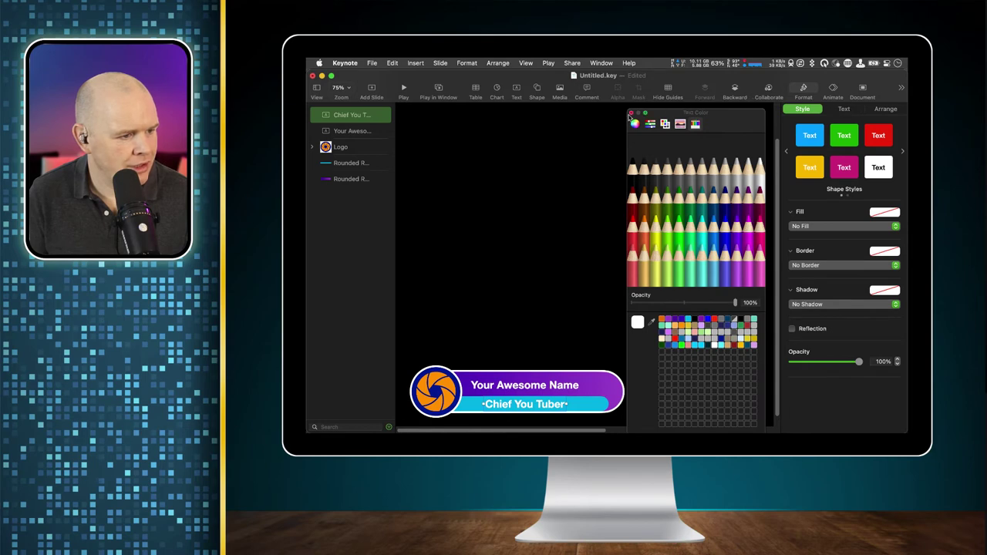
pyautogui.click(631, 114)
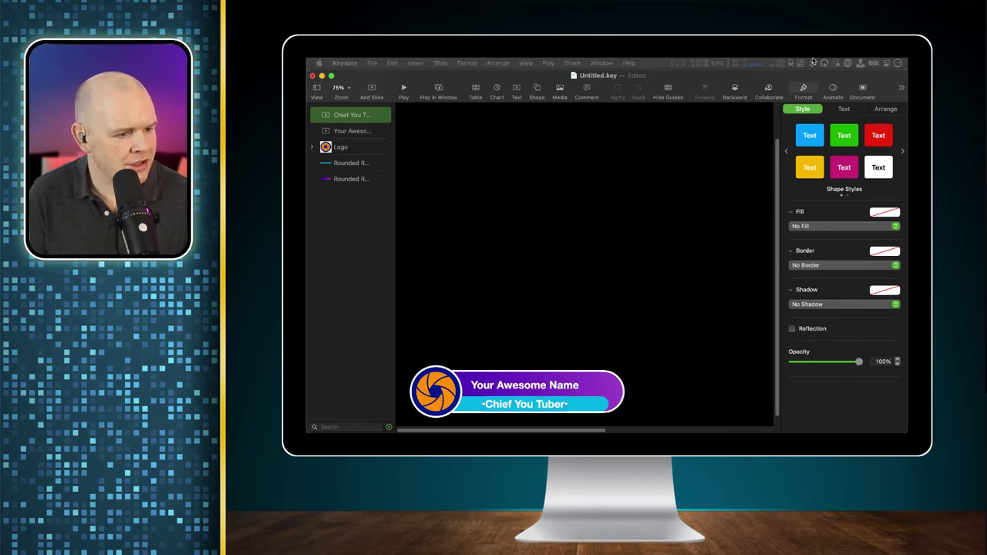
pyautogui.click(845, 110)
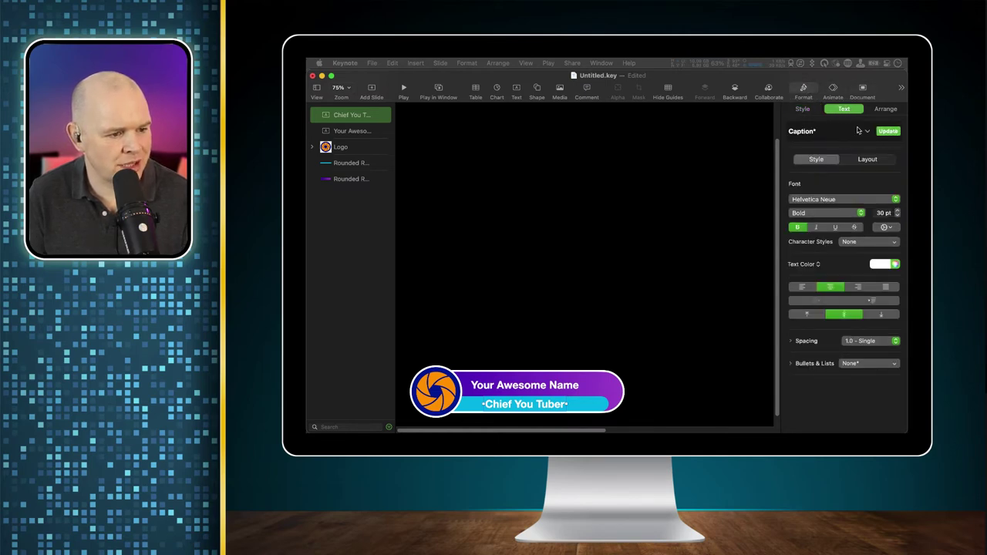
pyautogui.click(800, 289)
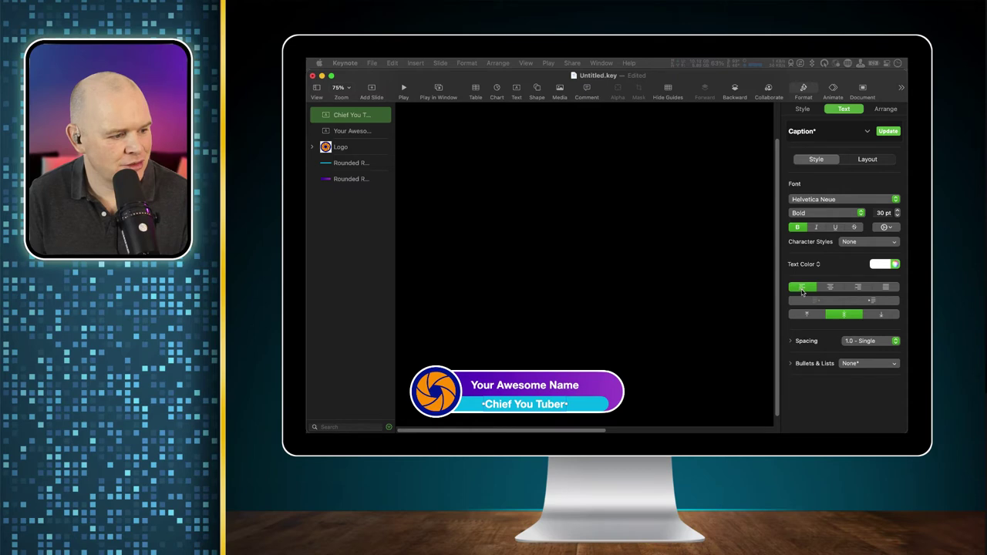
pyautogui.click(552, 390)
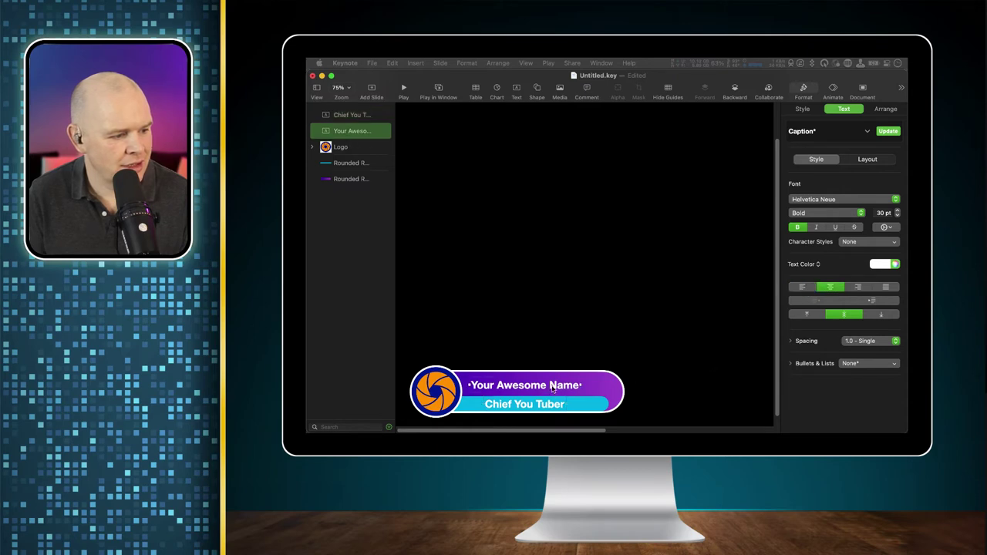
pyautogui.click(800, 290)
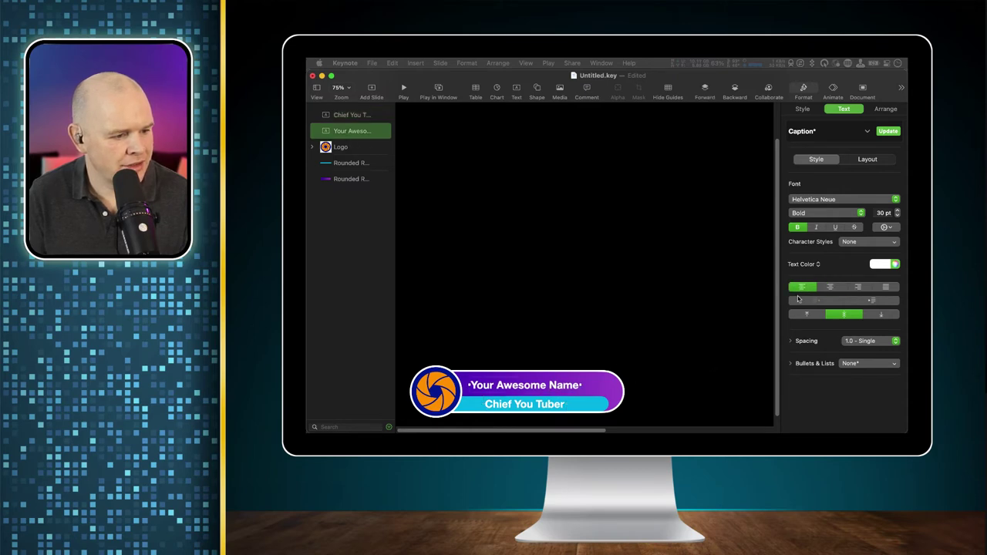
# Align the left edges of the "Your Awesome Name" and "Chief You Tuber" text boxes with each other.
pyautogui.click(521, 410)
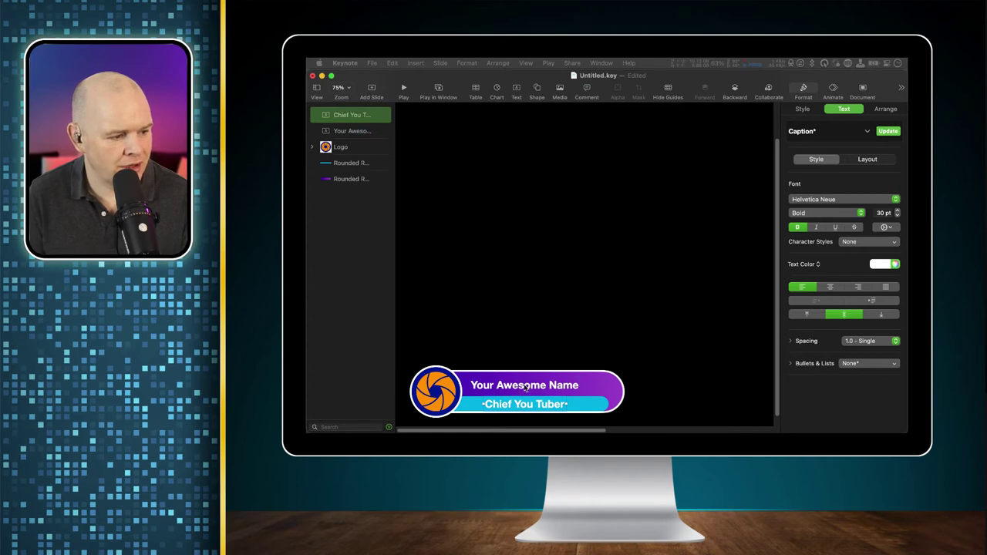
pyautogui.keyDown('shift'); pyautogui.click(524, 387); pyautogui.keyUp('shift')
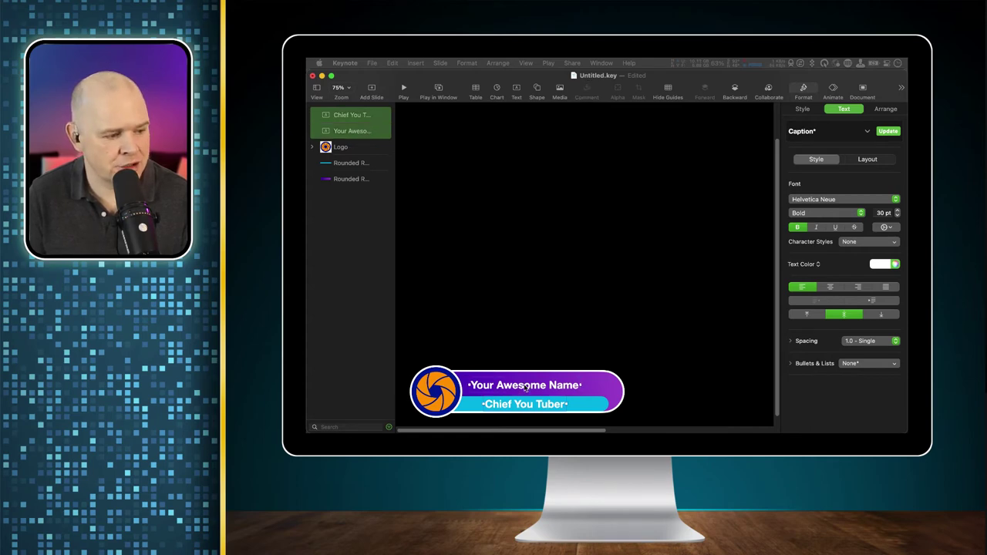
pyautogui.rightClick(524, 387)
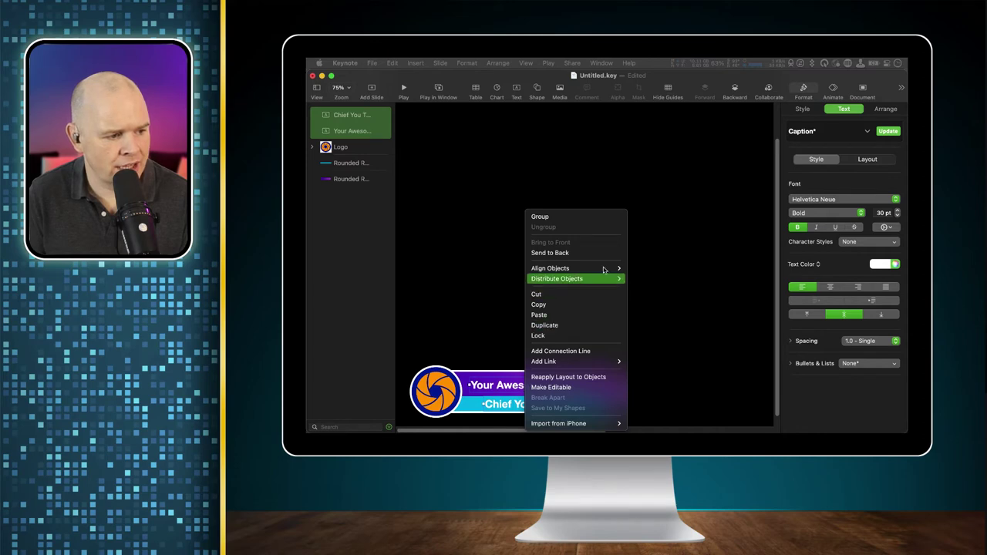
pyautogui.moveTo(603, 269)
pyautogui.click(645, 268)
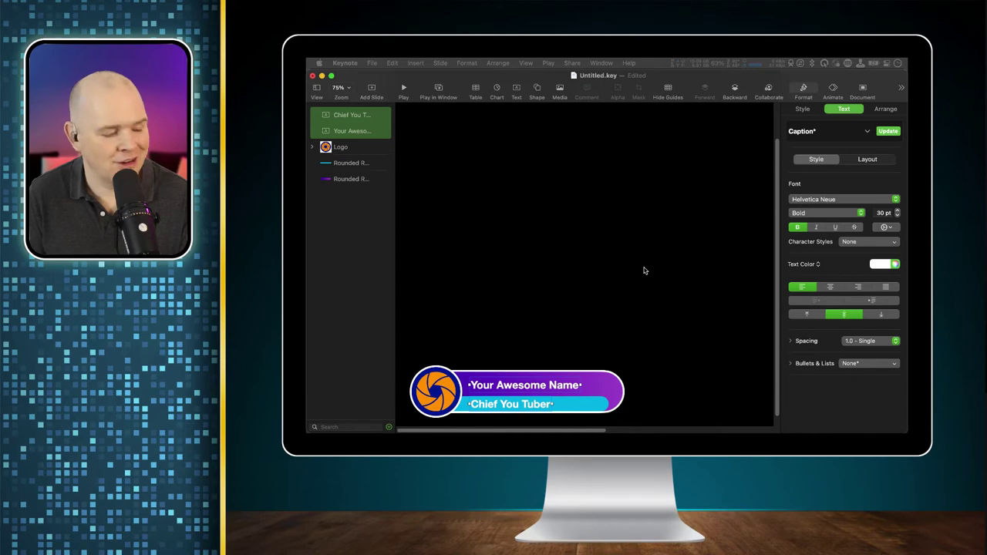
pyautogui.click(663, 358)
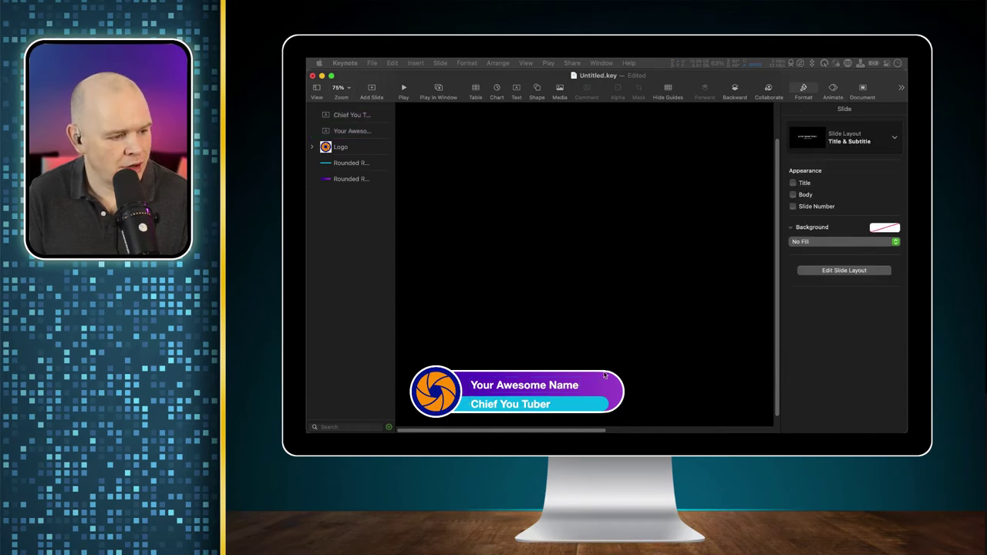
# Increase the font size of "Your Awesome Name" by six increments and select the "Chief You Tuber" text.
pyautogui.press('Tab')
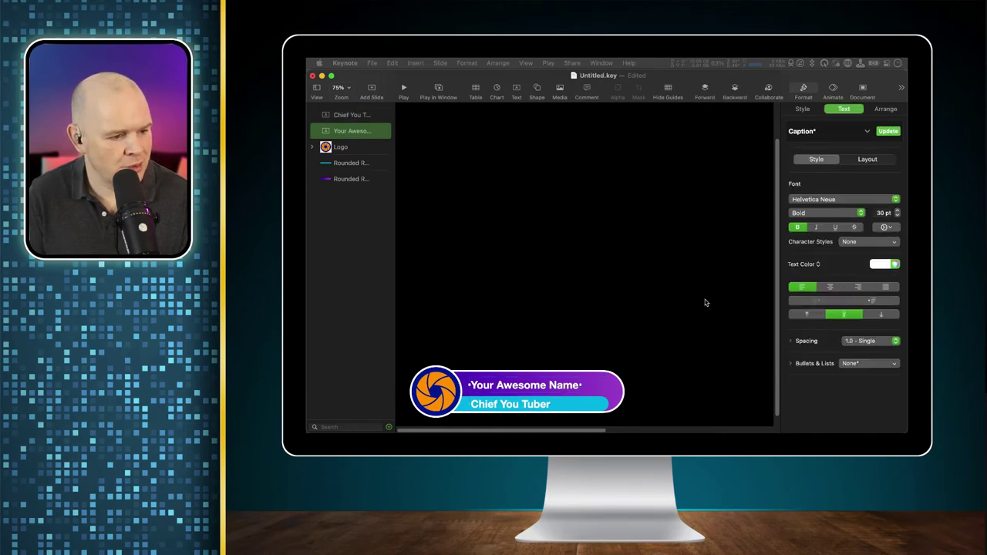
pyautogui.click(897, 211)
pyautogui.click(898, 211)
pyautogui.click(897, 211)
pyautogui.click(898, 211)
pyautogui.click(897, 211)
pyautogui.click(897, 211)
pyautogui.click(542, 410)
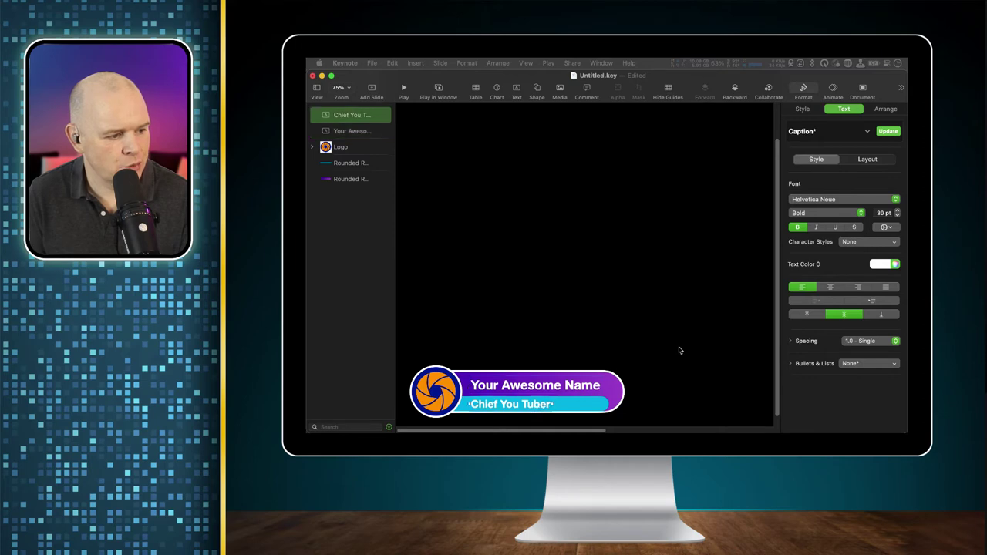
# Reduce the font size of "Chief You Tuber" to 28 pt and deselect the text.
pyautogui.click(897, 216)
pyautogui.click(897, 216)
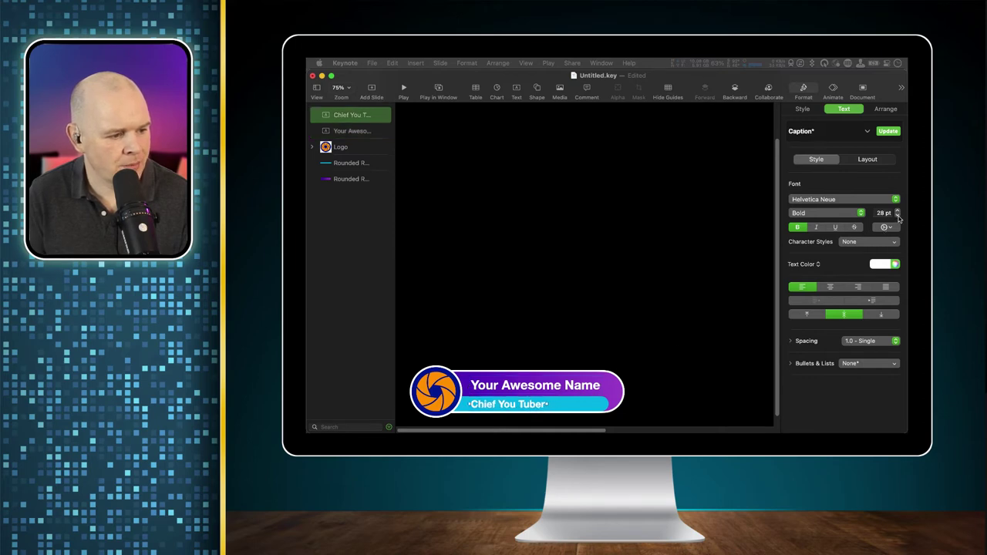
pyautogui.click(684, 326)
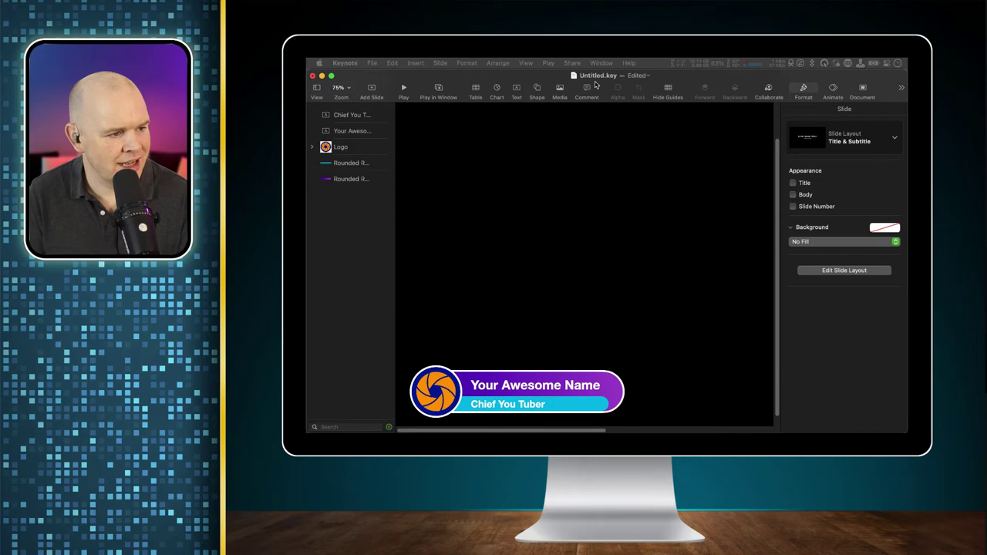
# Insert a basic circle, move it onto the right end of the cyan strip and shrink it to fit within the strip's height.
pyautogui.click(538, 90)
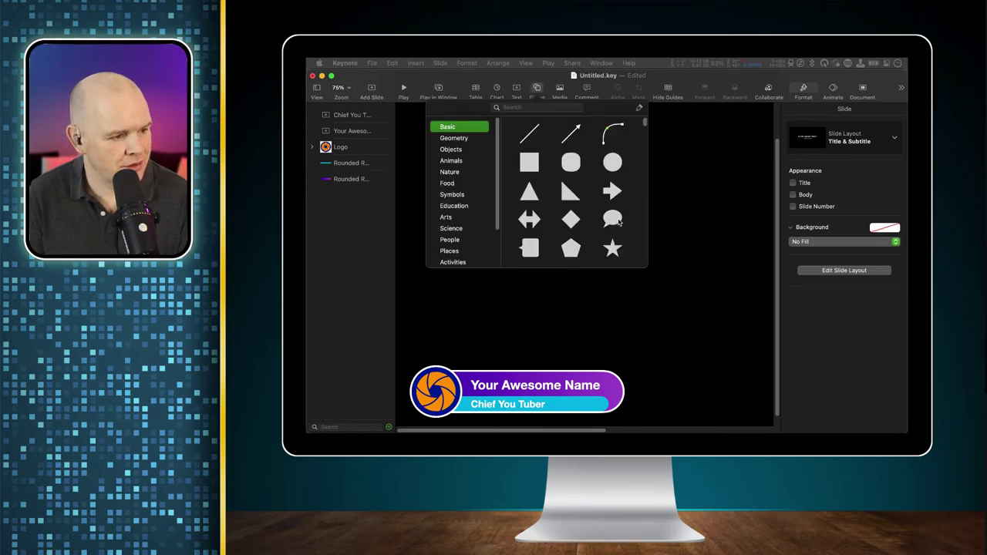
pyautogui.click(613, 163)
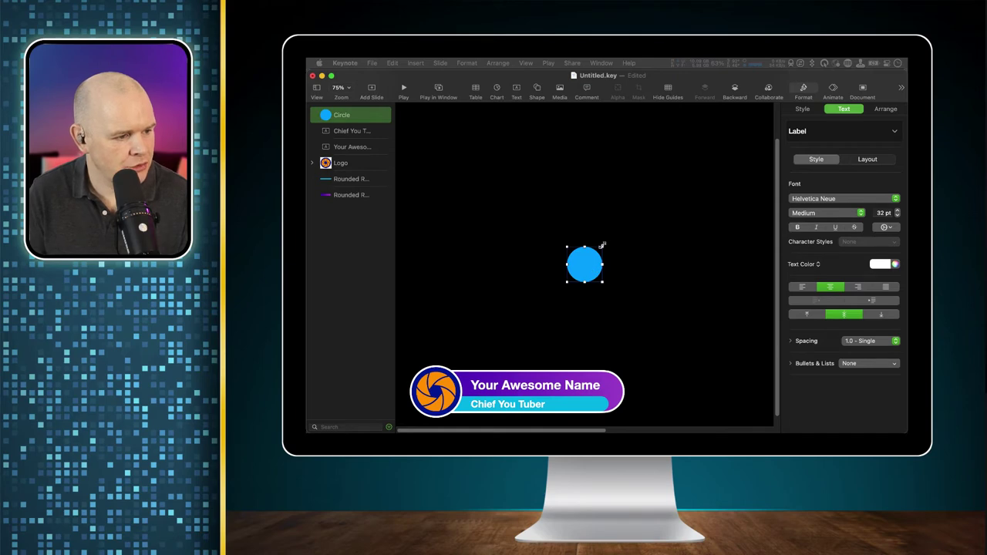
pyautogui.moveTo(602, 245); pyautogui.dragTo(601, 408)
pyautogui.press('super+0')
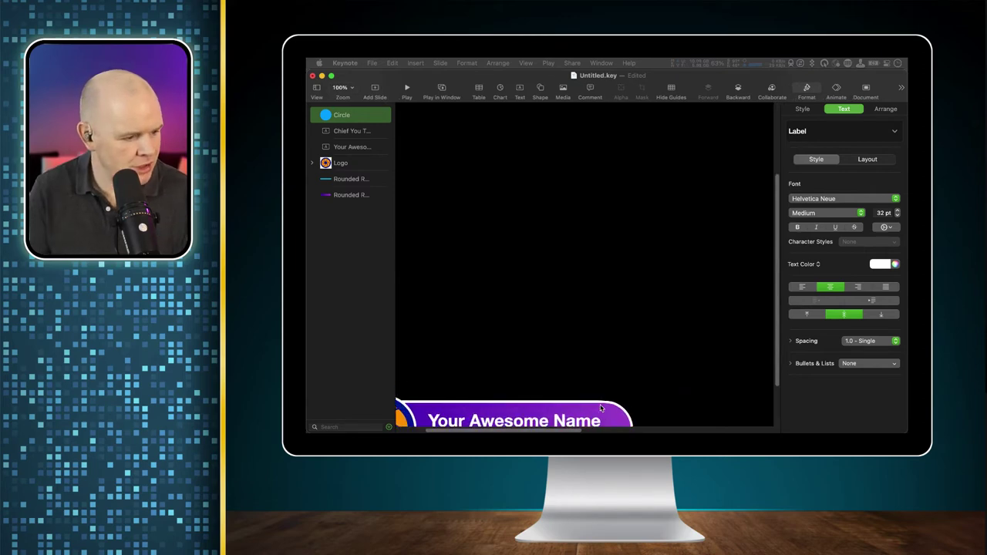
pyautogui.scroll(-3, 650, 282)
pyautogui.hscroll(3, 650, 282)
pyautogui.hscroll(-5, 650, 282)
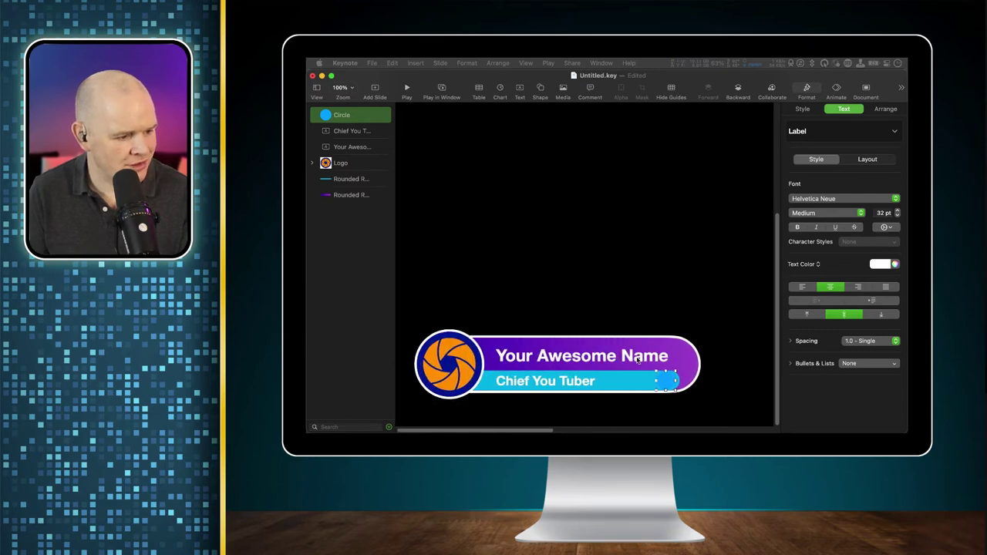
pyautogui.moveTo(675, 373); pyautogui.dragTo(670, 383)
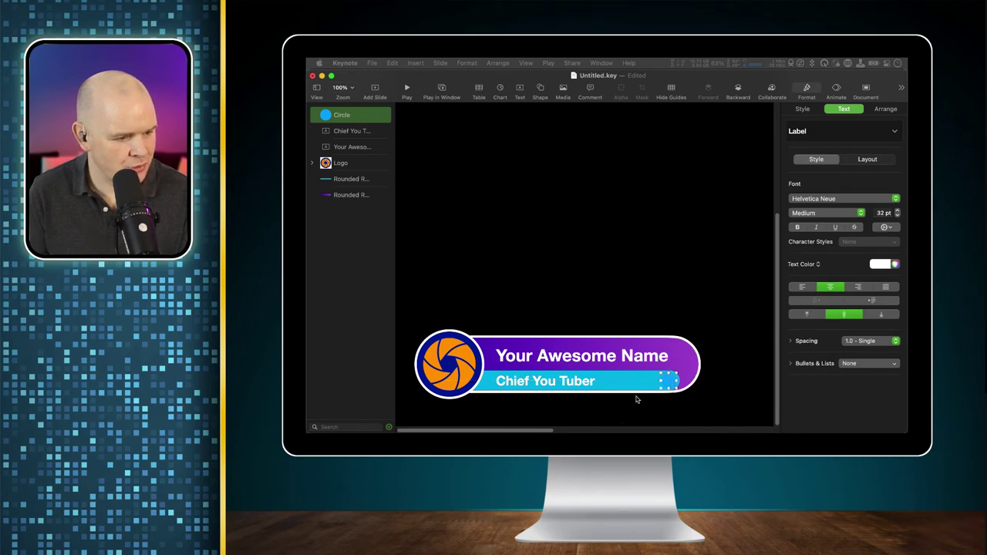
# Open the custom fill color picker for the small circle and move it clear of the lower-third.
pyautogui.click(803, 109)
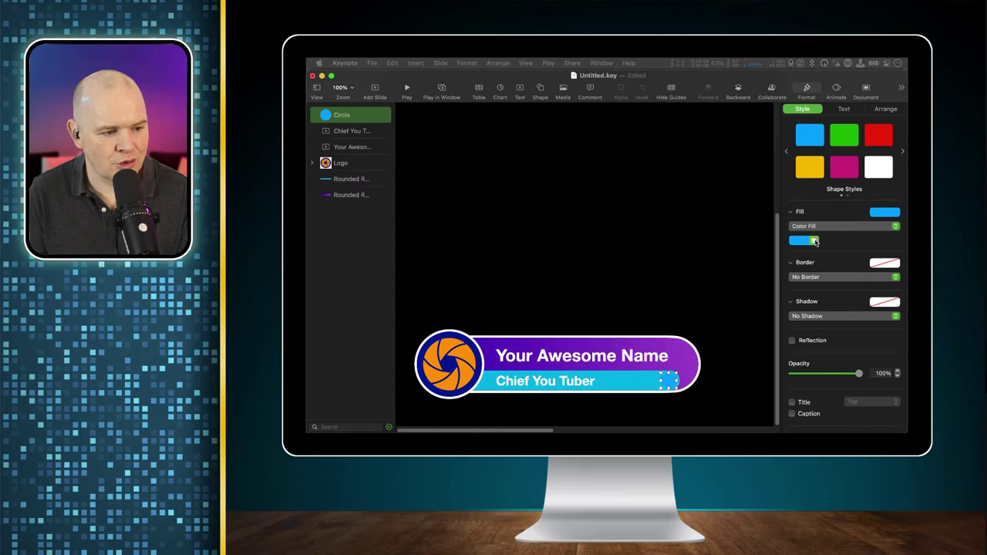
pyautogui.click(814, 241)
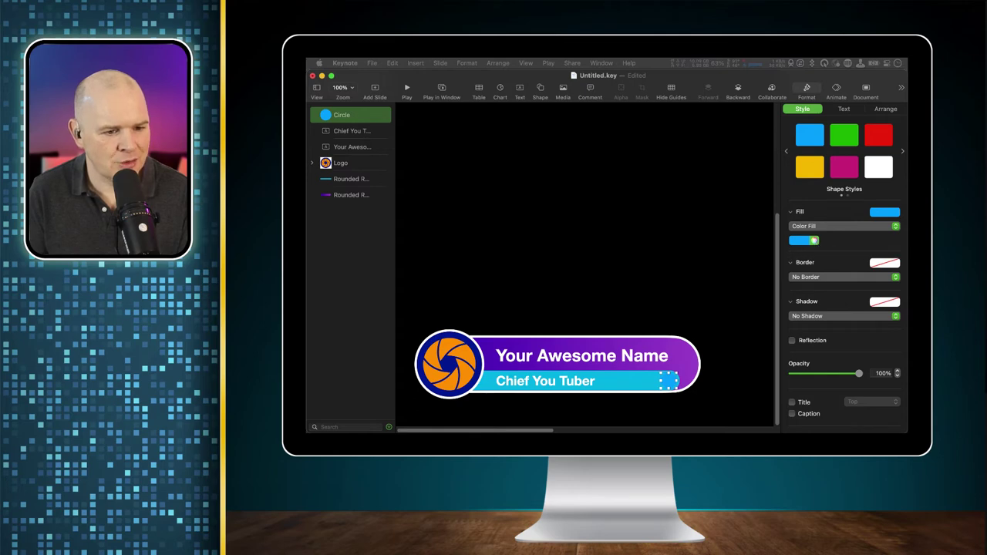
pyautogui.moveTo(669, 61); pyautogui.dragTo(822, 107)
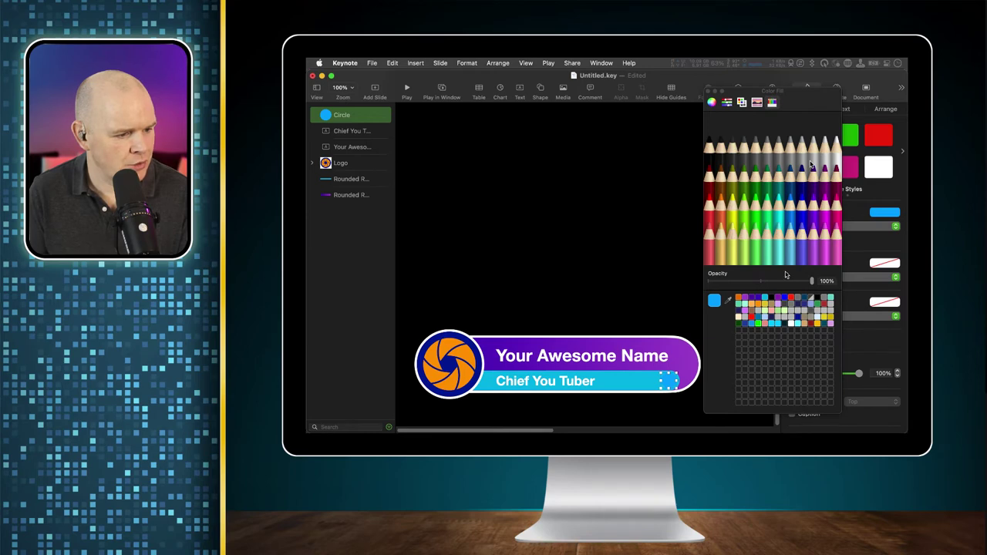